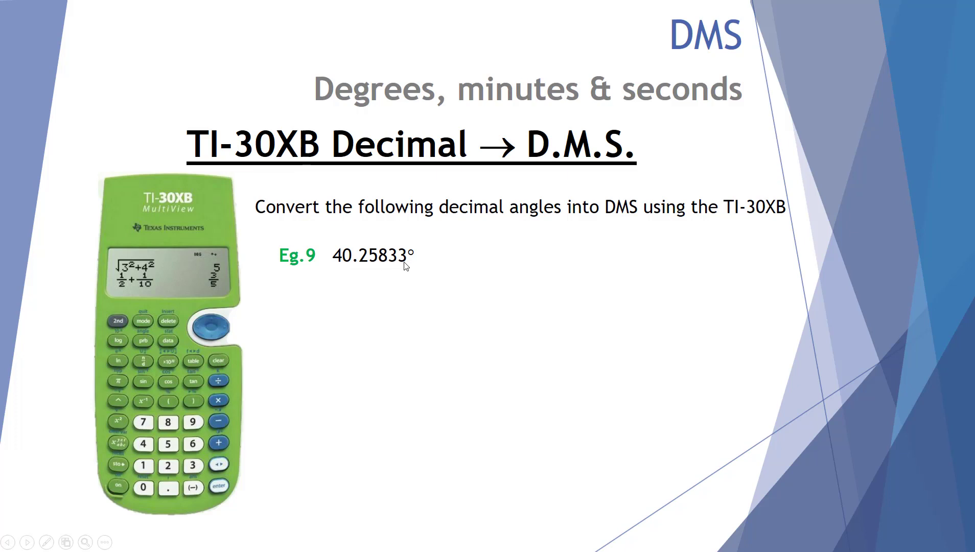
# - Clear the calculator's history and enter 40.25833 on the emulator
pyautogui.hotkey('alt', 'Tab')
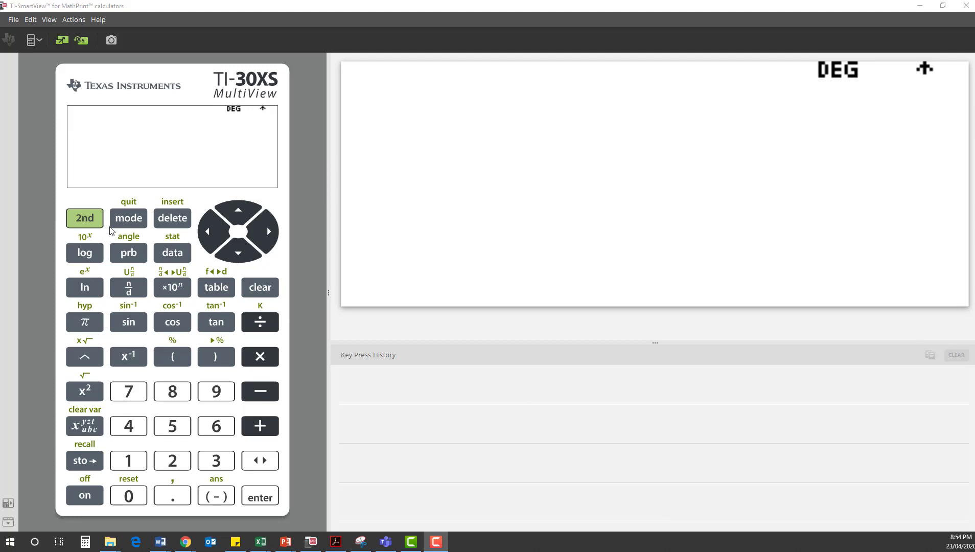
pyautogui.click(128, 220)
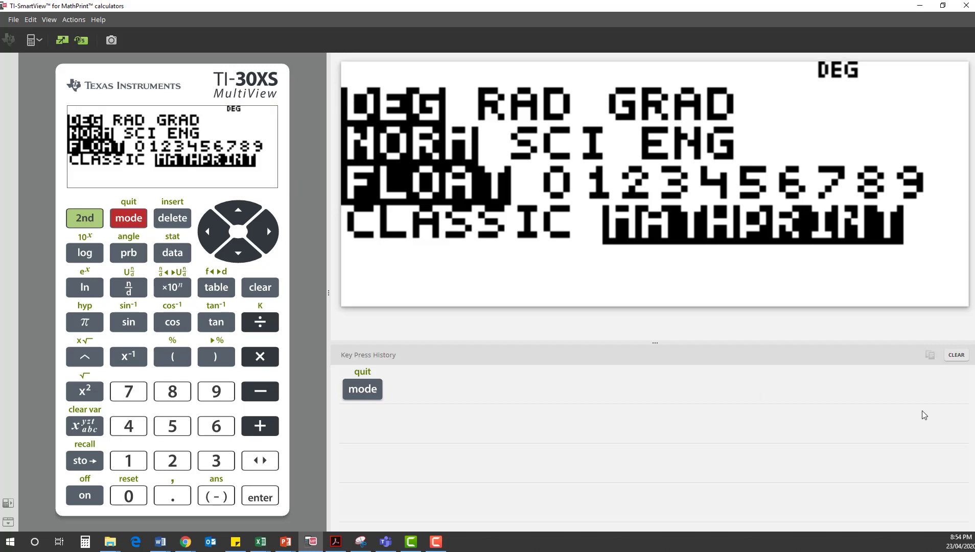
pyautogui.click(954, 356)
pyautogui.click(135, 434)
pyautogui.click(129, 495)
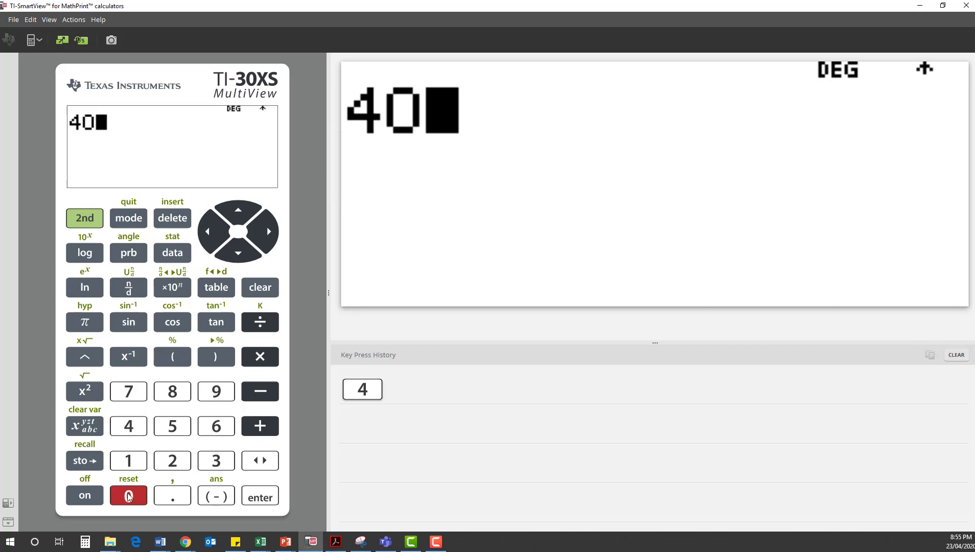
pyautogui.click(165, 499)
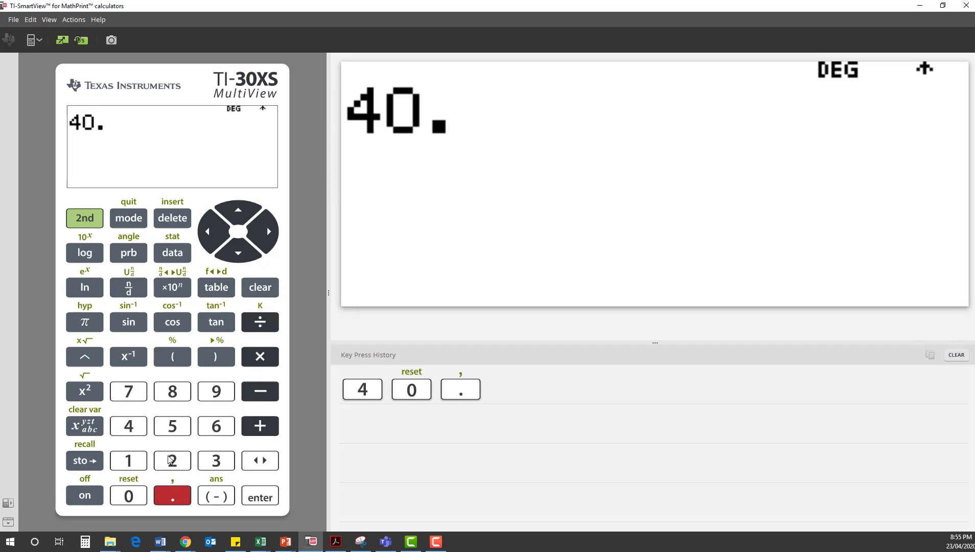
pyautogui.click(173, 460)
pyautogui.click(177, 425)
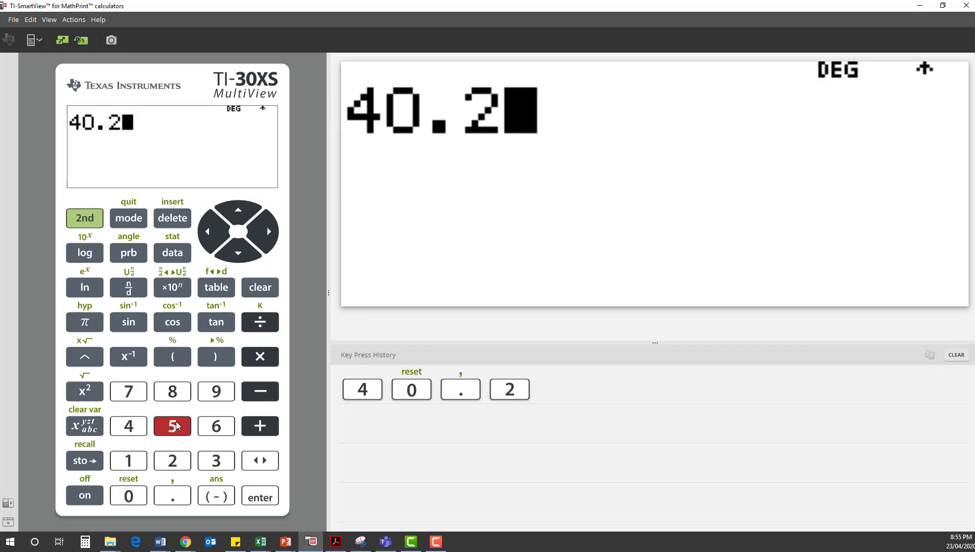
pyautogui.click(173, 393)
pyautogui.click(216, 461)
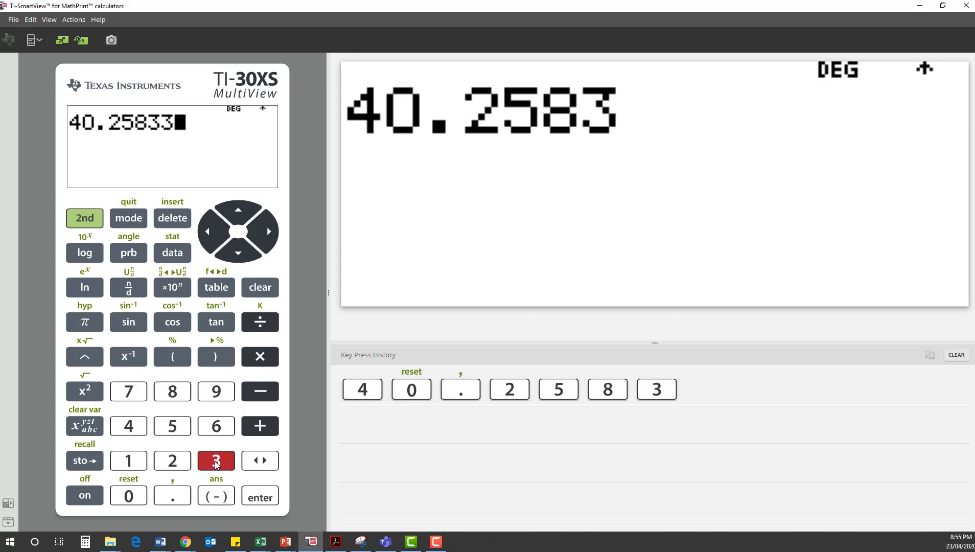
pyautogui.click(216, 462)
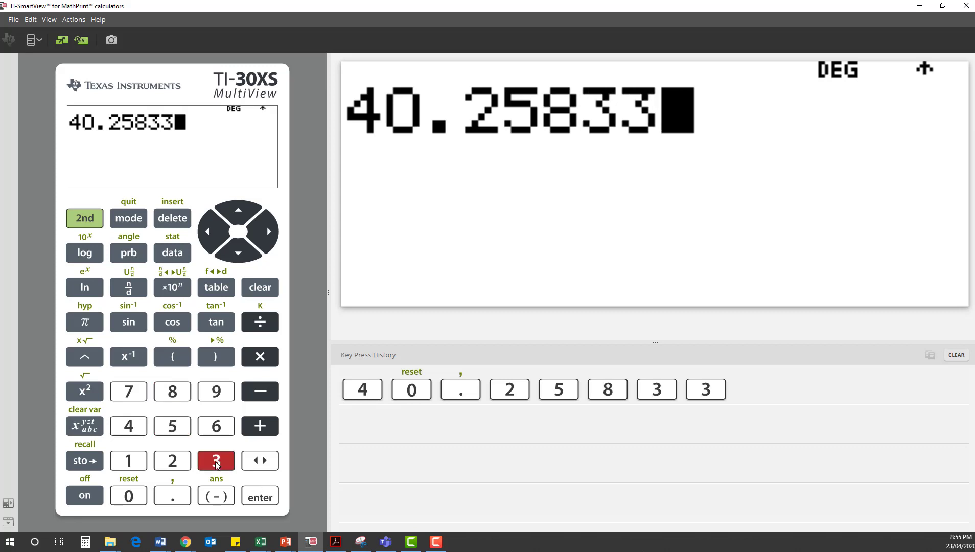
# - Apply ▶DMS from the angle menu to get 40°15'29.988"
pyautogui.click(82, 220)
pyautogui.click(116, 254)
pyautogui.click(242, 251)
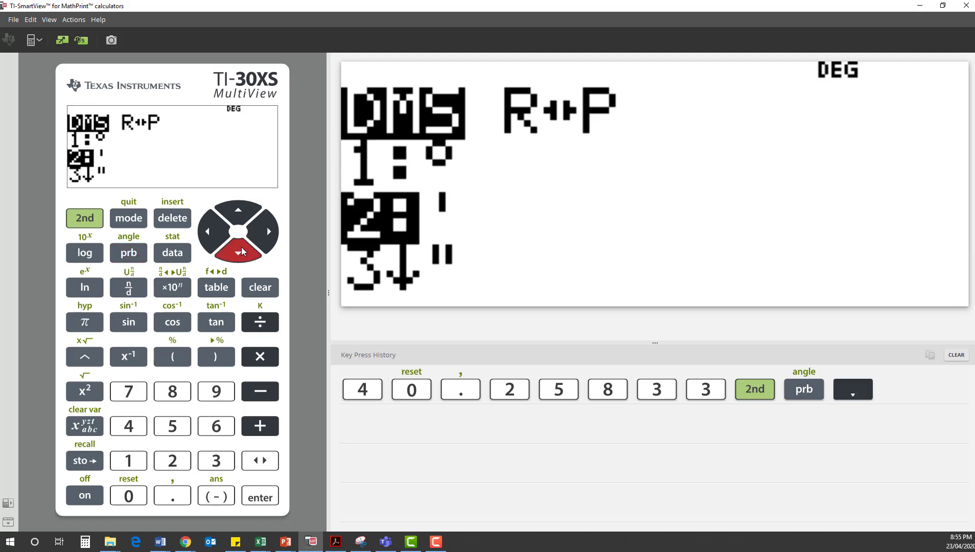
pyautogui.click(242, 251)
pyautogui.click(243, 251)
pyautogui.click(242, 251)
pyautogui.click(242, 250)
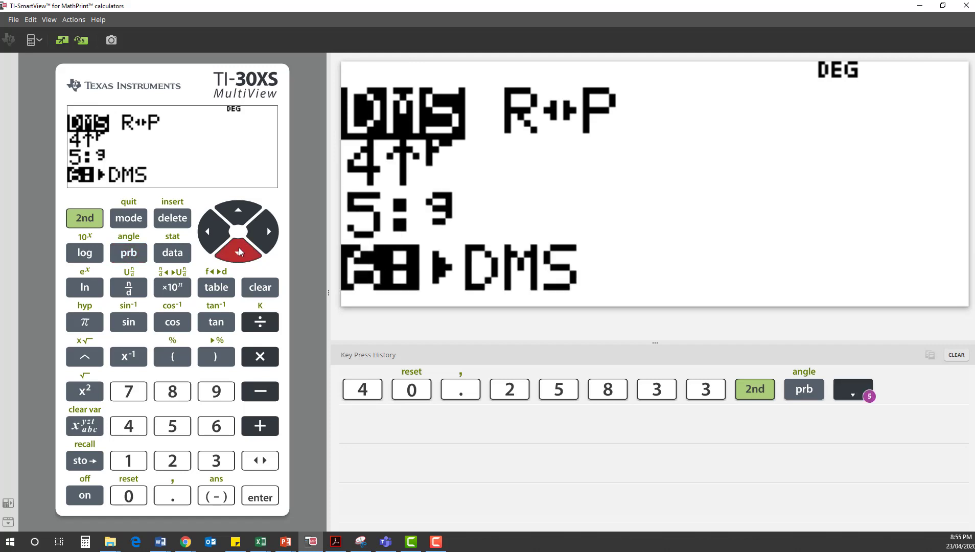
pyautogui.click(258, 496)
pyautogui.click(258, 495)
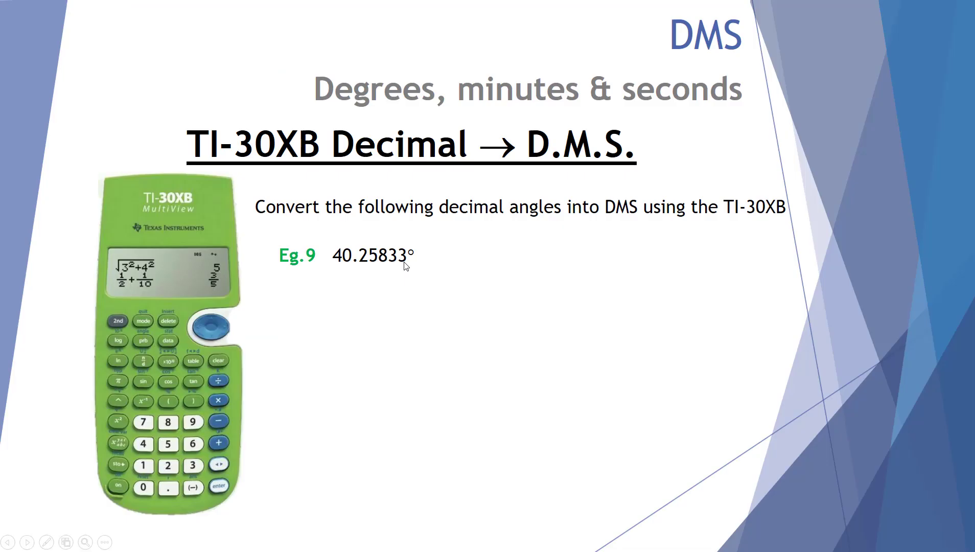
# - Reveal Eg.10 and convert 40.48056° with ▶DMS to 40°28'50.016", checking it against the slide
pyautogui.click(405, 265)
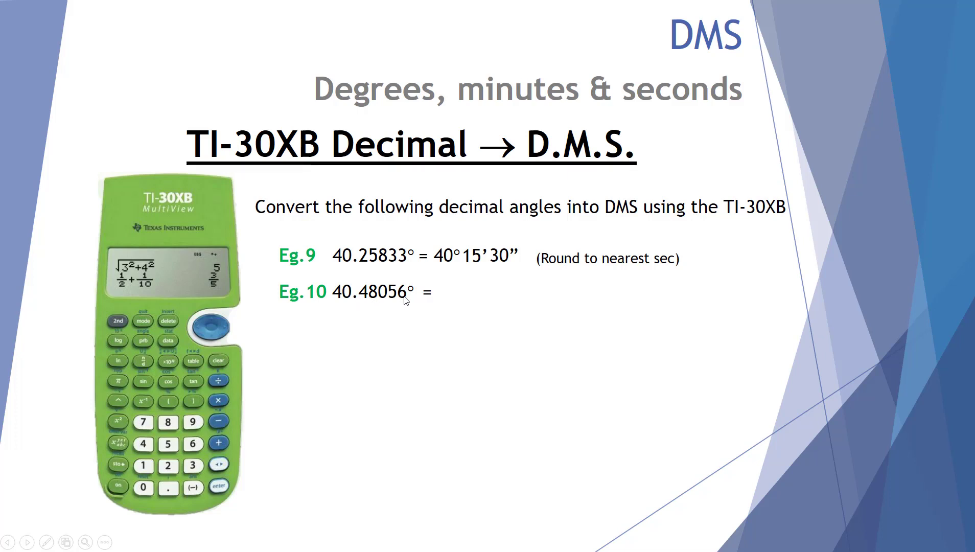
pyautogui.hotkey('alt', 'Tab')
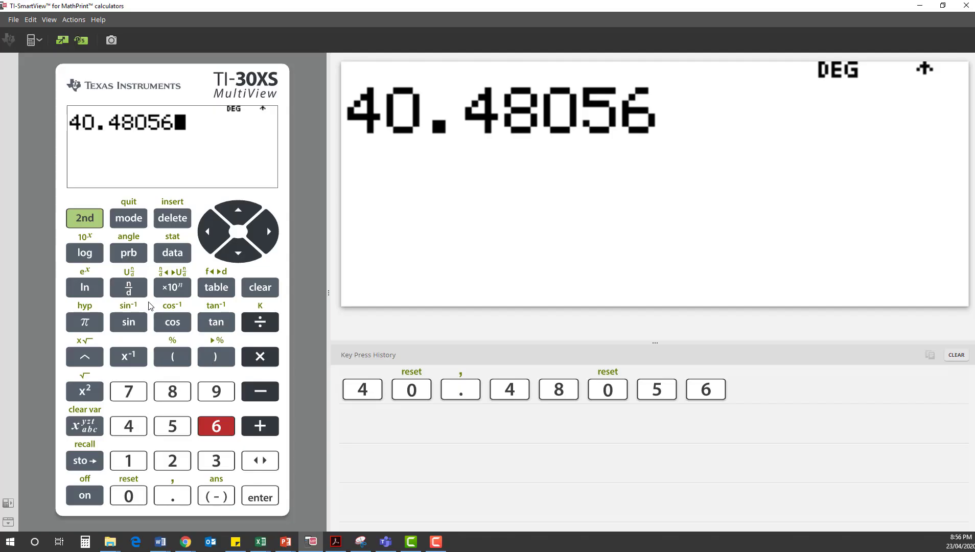
pyautogui.click(84, 219)
pyautogui.click(118, 249)
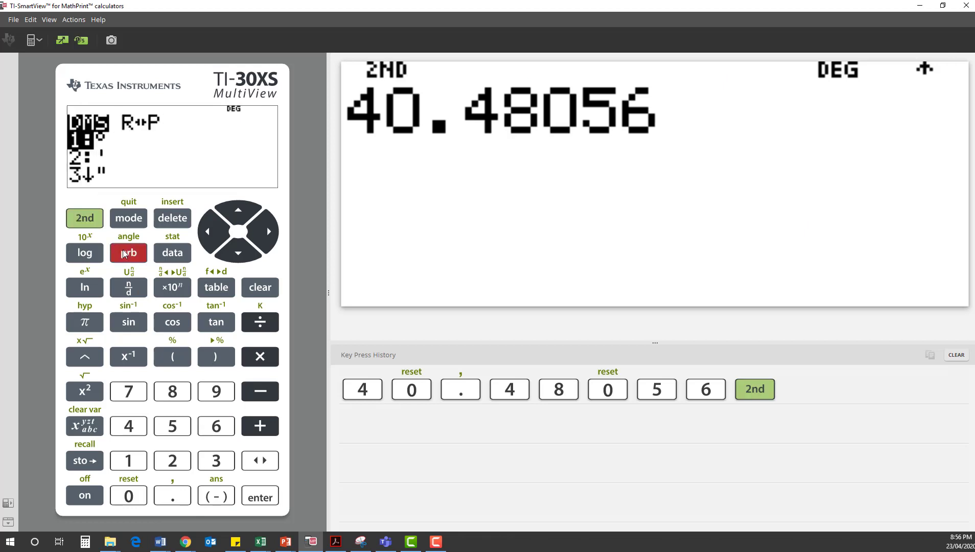
pyautogui.click(239, 255)
pyautogui.click(239, 255)
pyautogui.click(238, 256)
pyautogui.click(239, 255)
pyautogui.click(239, 256)
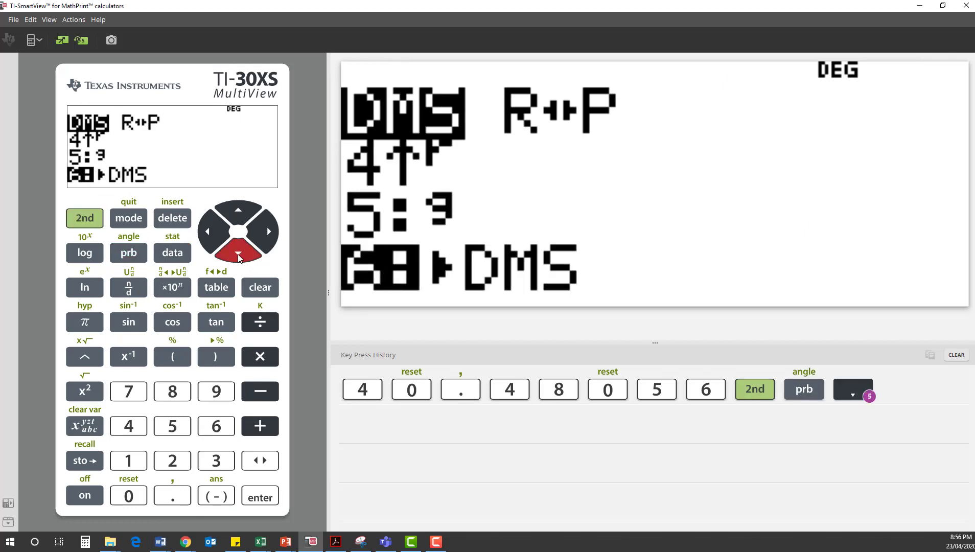
pyautogui.click(265, 498)
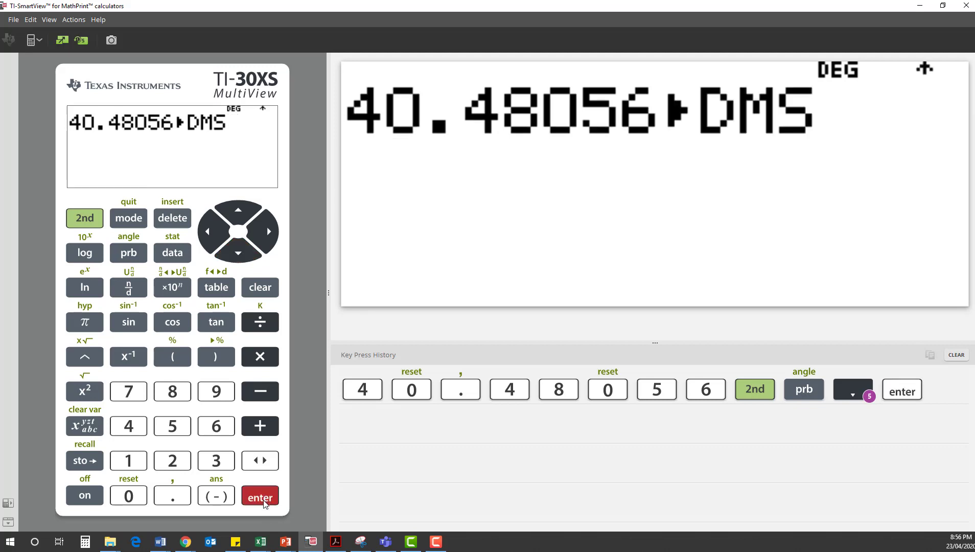
pyautogui.click(265, 502)
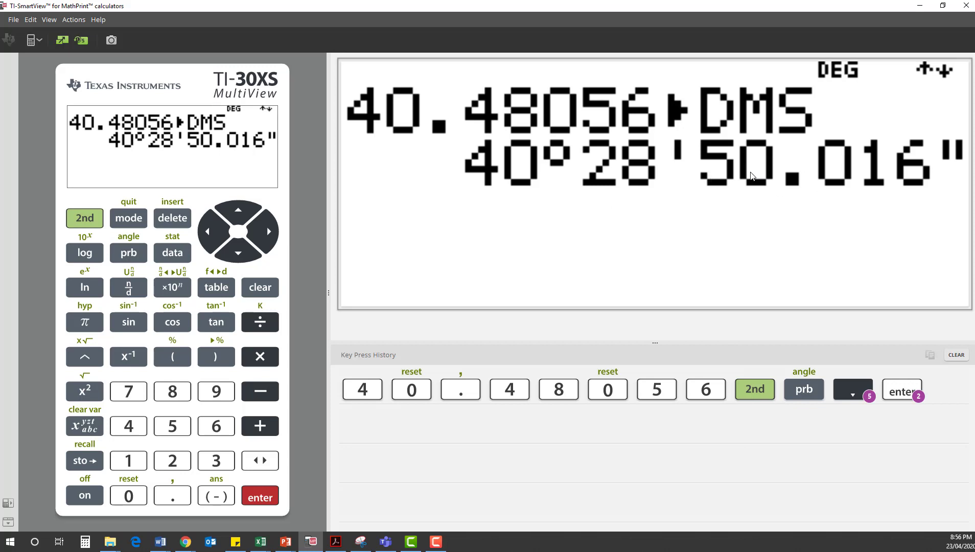
pyautogui.hotkey('alt', 'Tab')
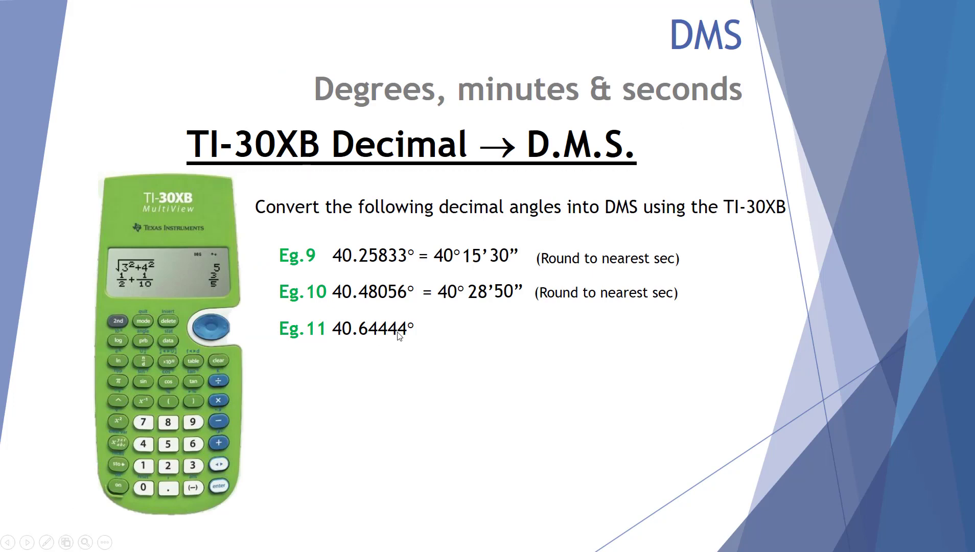
pyautogui.hotkey('alt', 'Tab')
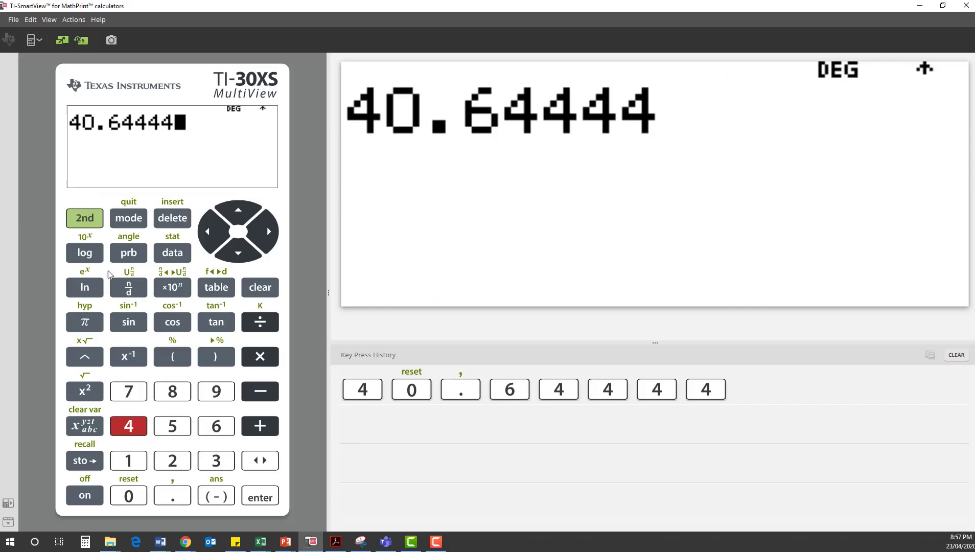
# - Apply ▶DMS to Eg.11's 40.64444 to get 40°38'39.984", then go back to the slides
pyautogui.click(86, 220)
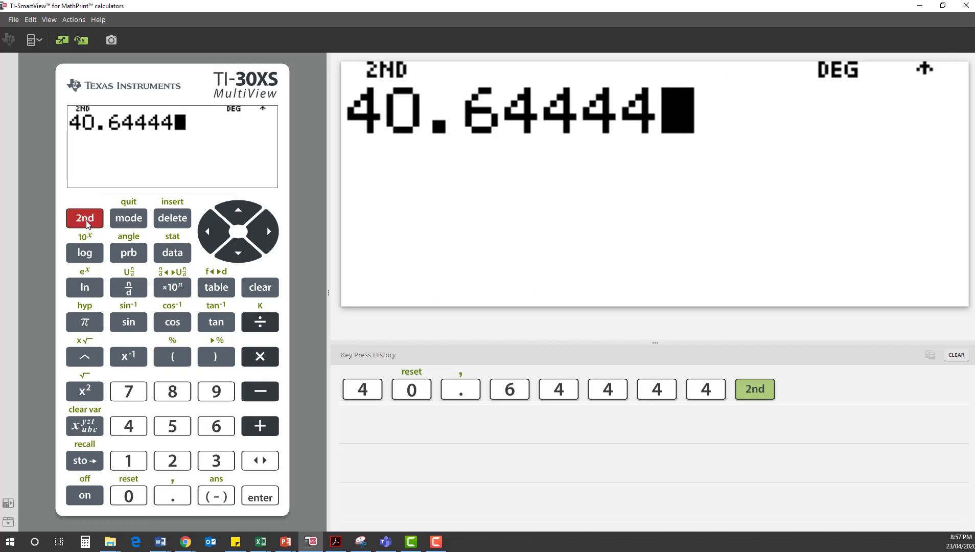
pyautogui.click(130, 254)
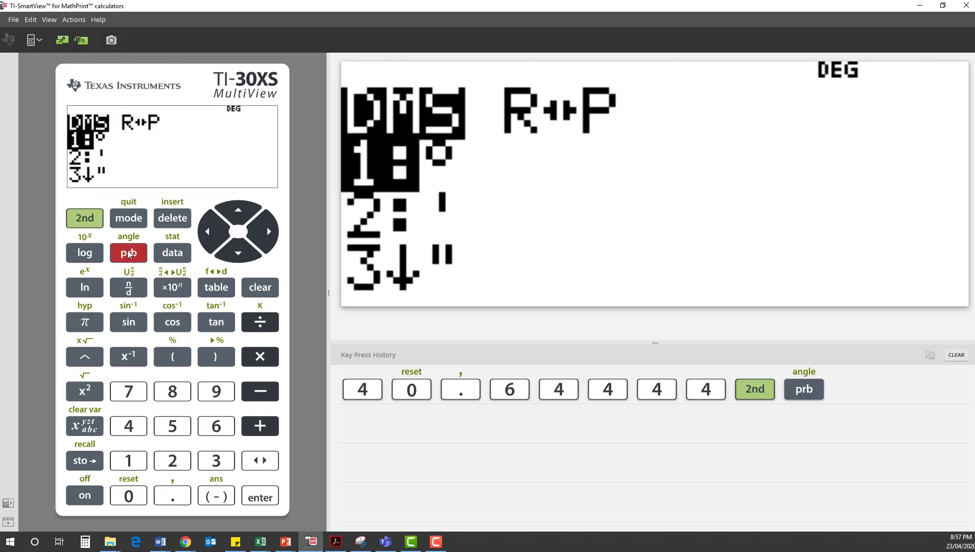
pyautogui.click(229, 250)
pyautogui.click(228, 251)
pyautogui.click(228, 250)
pyautogui.click(228, 250)
pyautogui.click(229, 251)
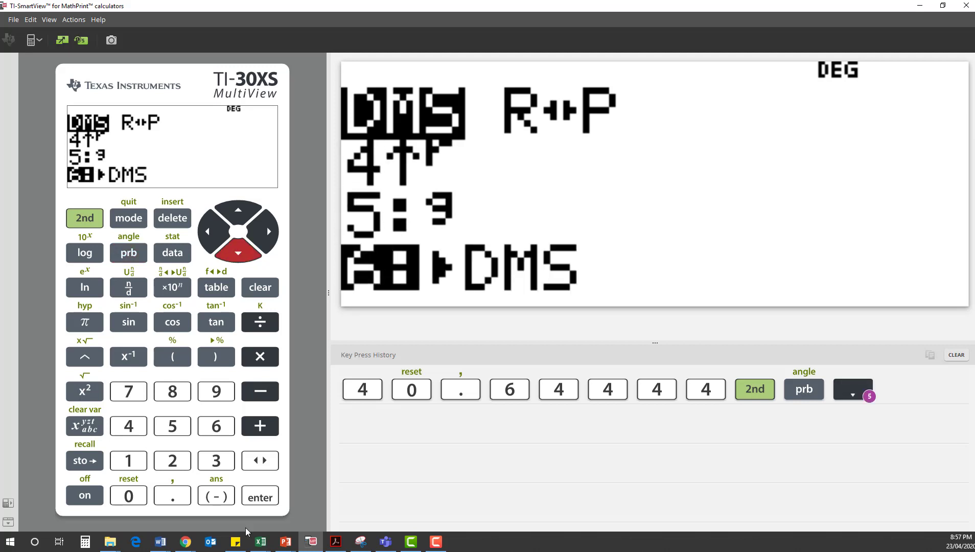
pyautogui.click(260, 496)
pyautogui.click(260, 496)
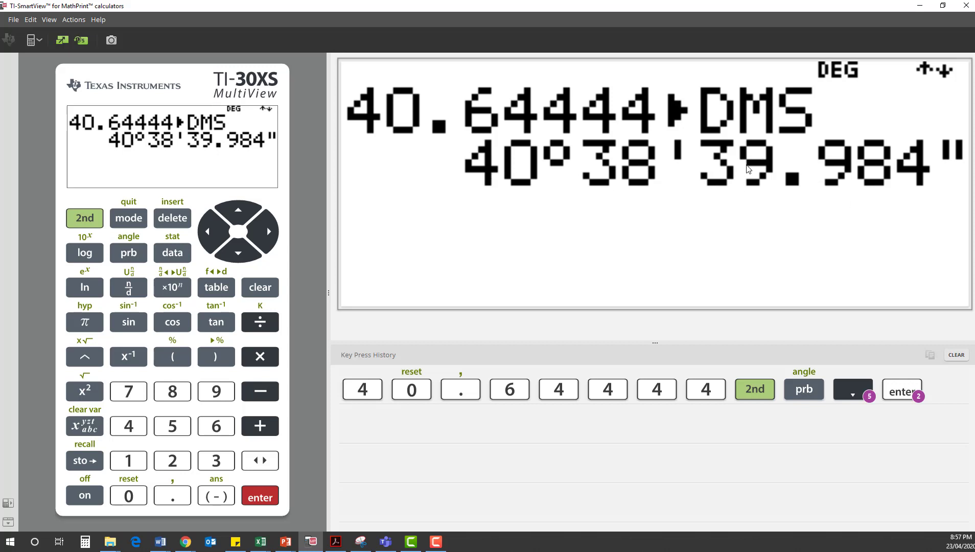
pyautogui.hotkey('alt', 'Tab')
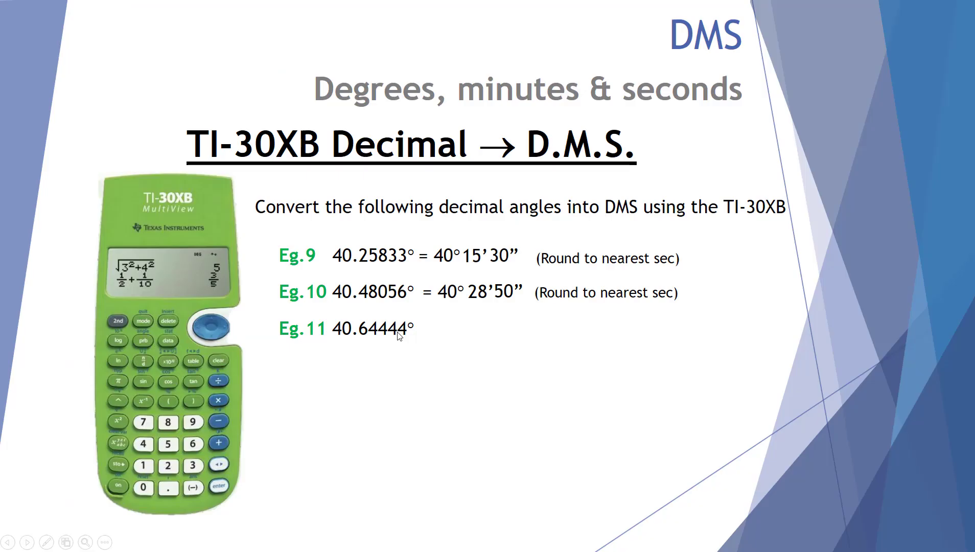
# - Reveal Eg.12 and convert 40.87083° with ▸DMS to 40°52'14.988", then return to the slides
pyautogui.click(399, 335)
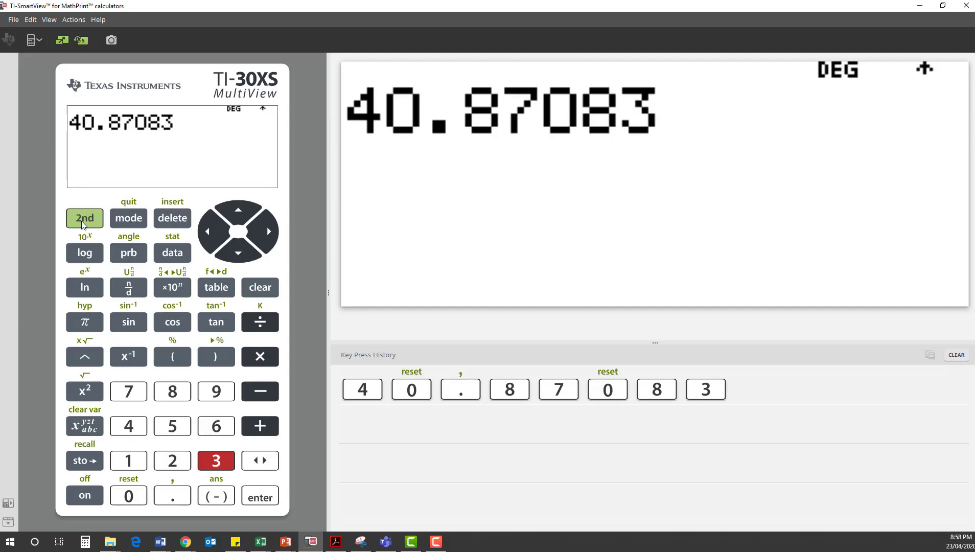
pyautogui.click(83, 220)
pyautogui.click(116, 252)
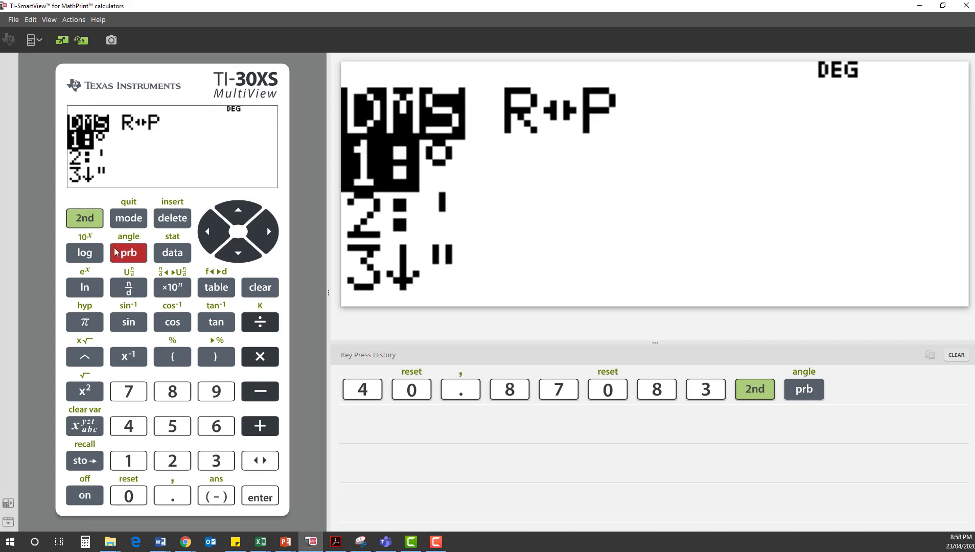
pyautogui.click(231, 253)
pyautogui.click(233, 253)
pyautogui.click(233, 253)
pyautogui.click(233, 253)
pyautogui.click(234, 253)
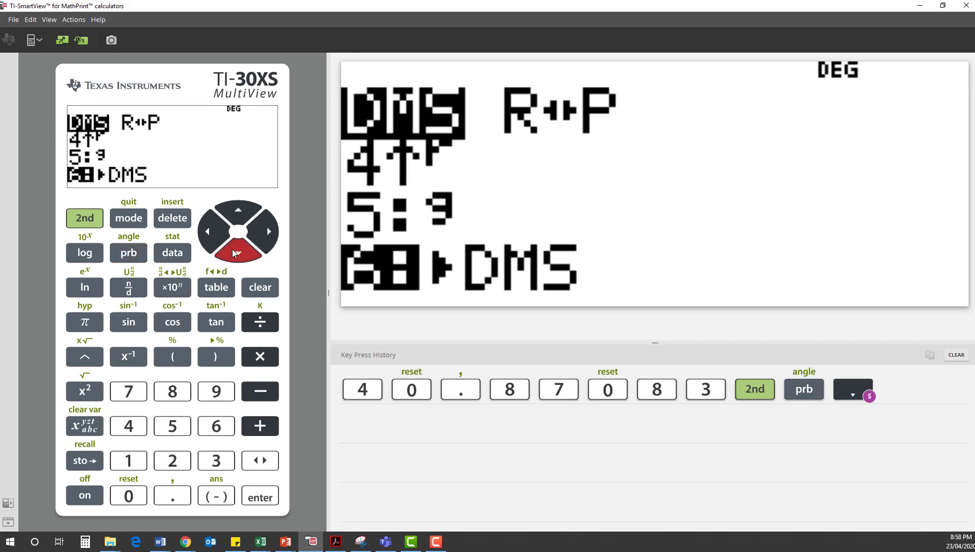
pyautogui.click(265, 505)
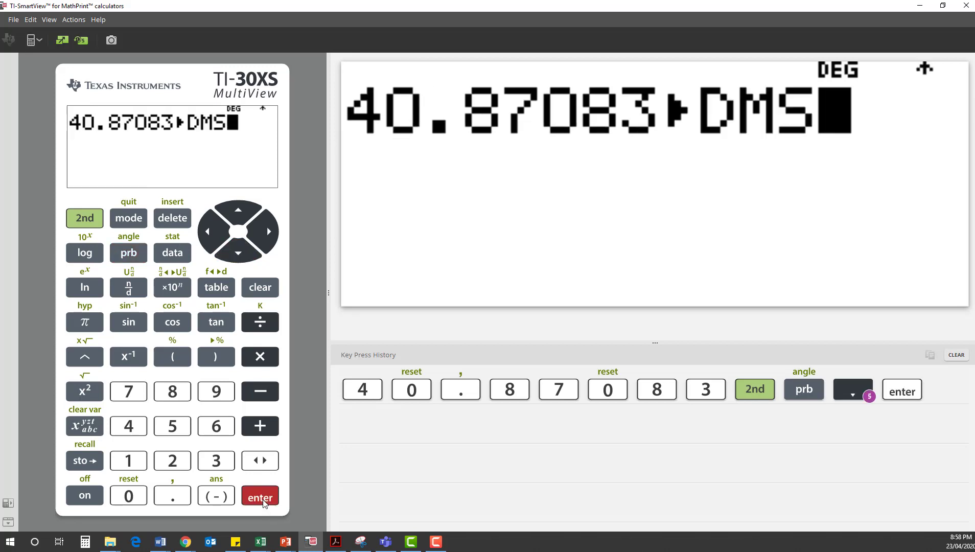
pyautogui.click(265, 503)
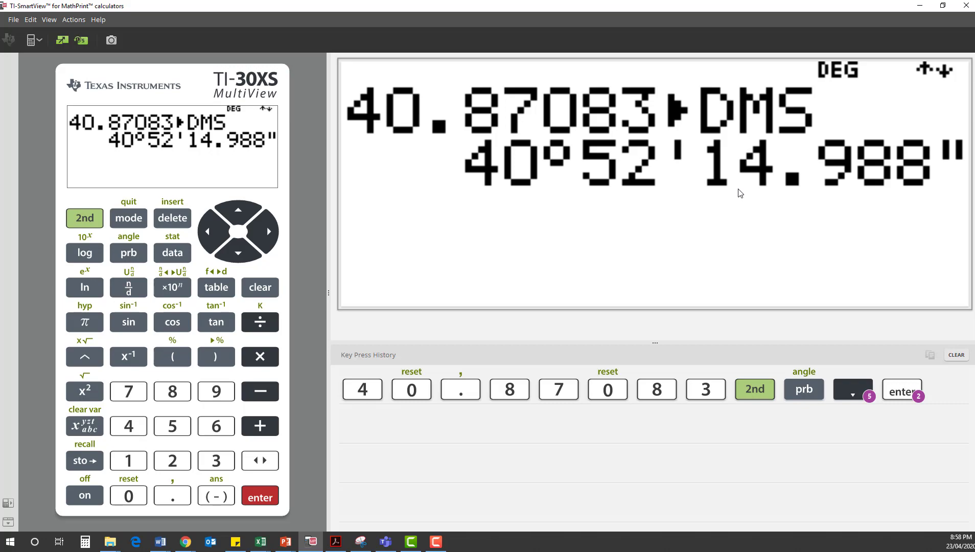
pyautogui.hotkey('alt', 'Tab')
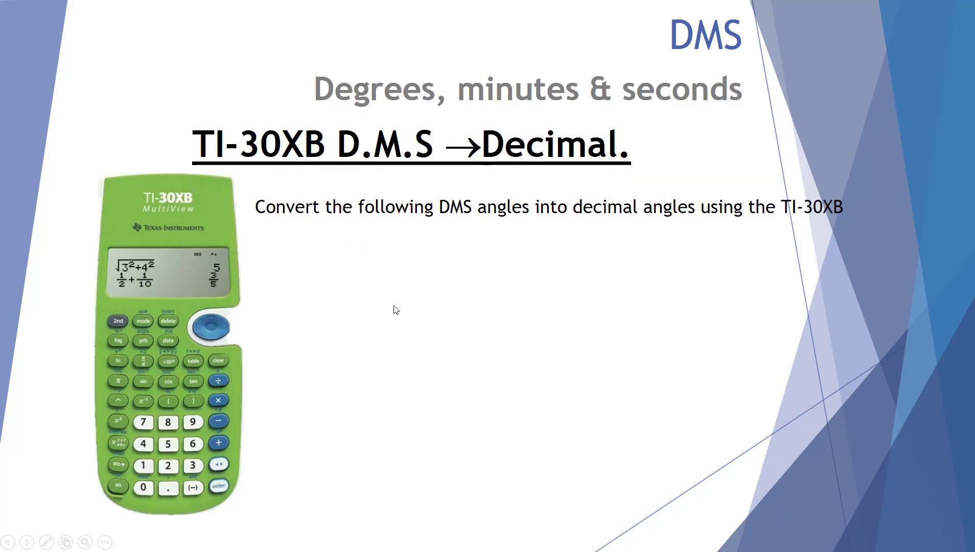
# - Reveal example 13 on the slide and enter 60° on the calculator
pyautogui.click(843, 515)
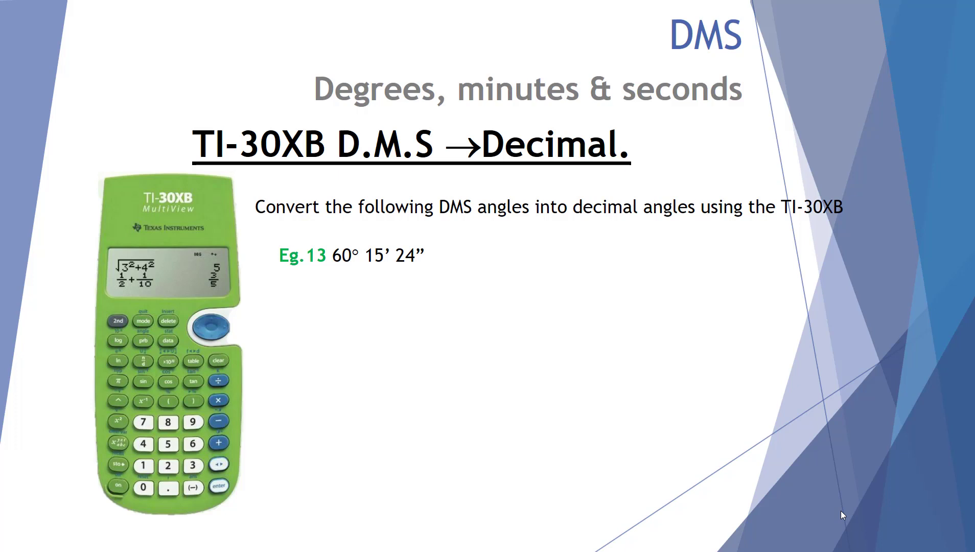
pyautogui.hotkey('alt', 'Tab')
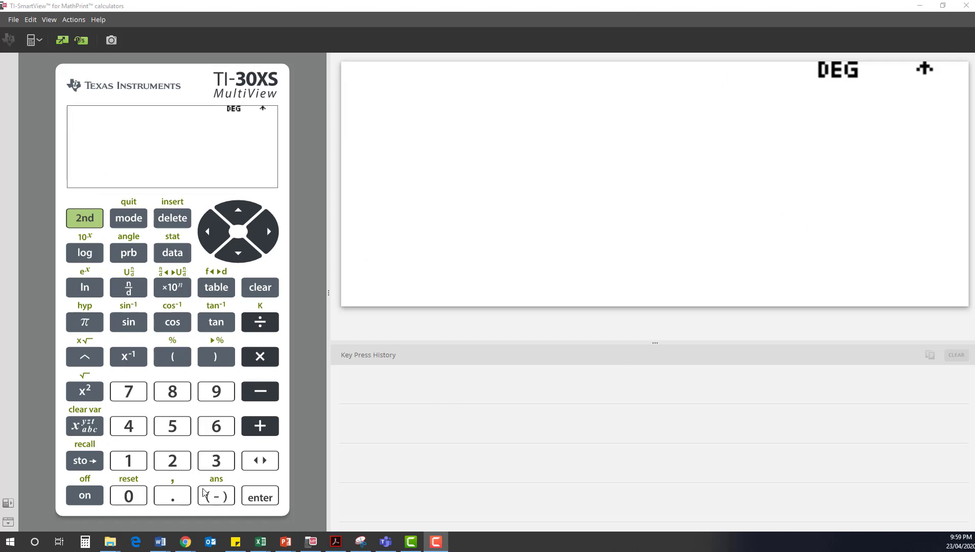
pyautogui.press('6')
pyautogui.click(129, 499)
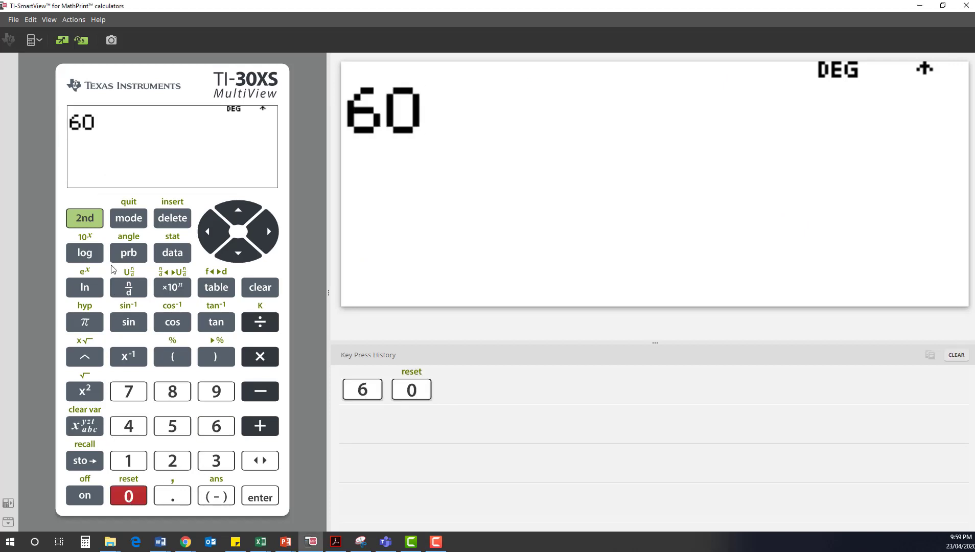
pyautogui.click(84, 220)
pyautogui.click(128, 252)
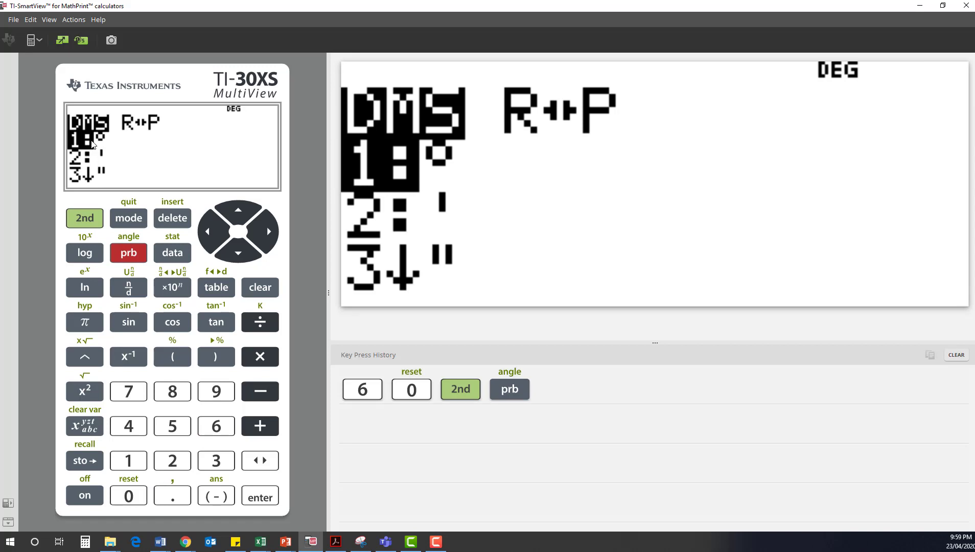
pyautogui.click(261, 497)
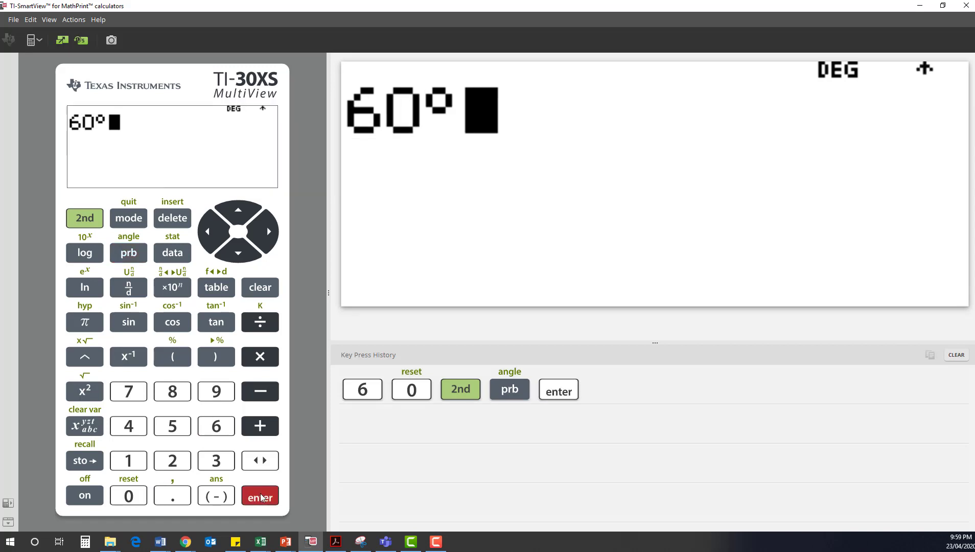
# - Append 15 minutes to make the entry 60°15'
pyautogui.click(128, 461)
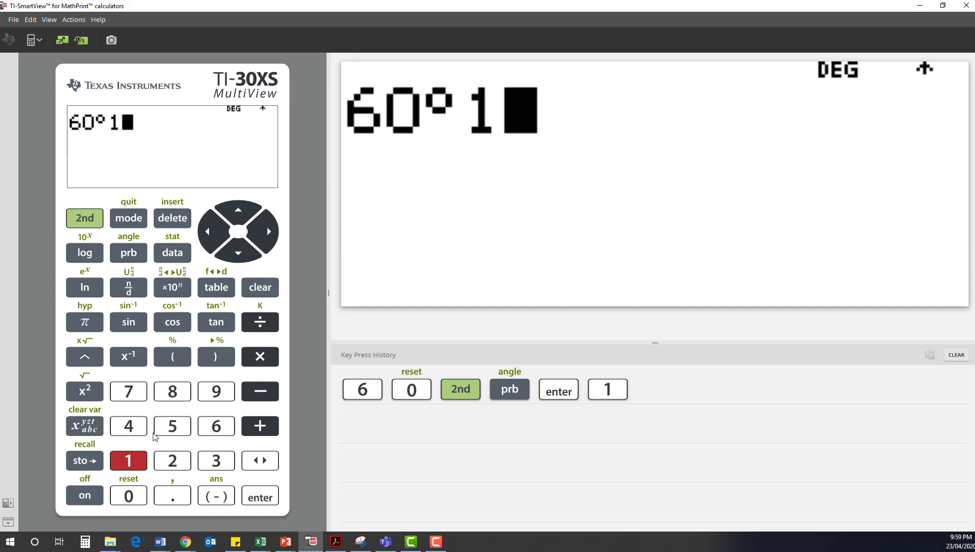
pyautogui.click(168, 427)
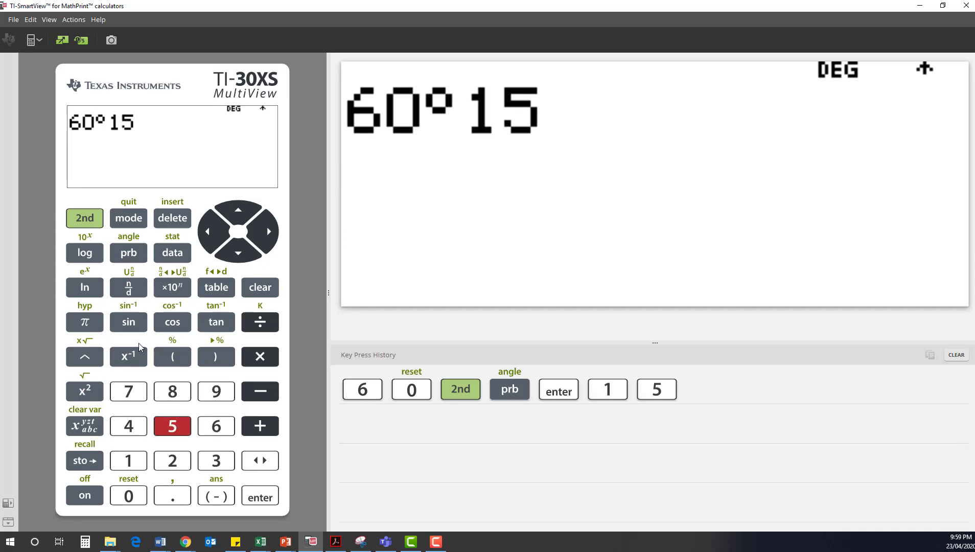
pyautogui.click(81, 220)
pyautogui.click(128, 253)
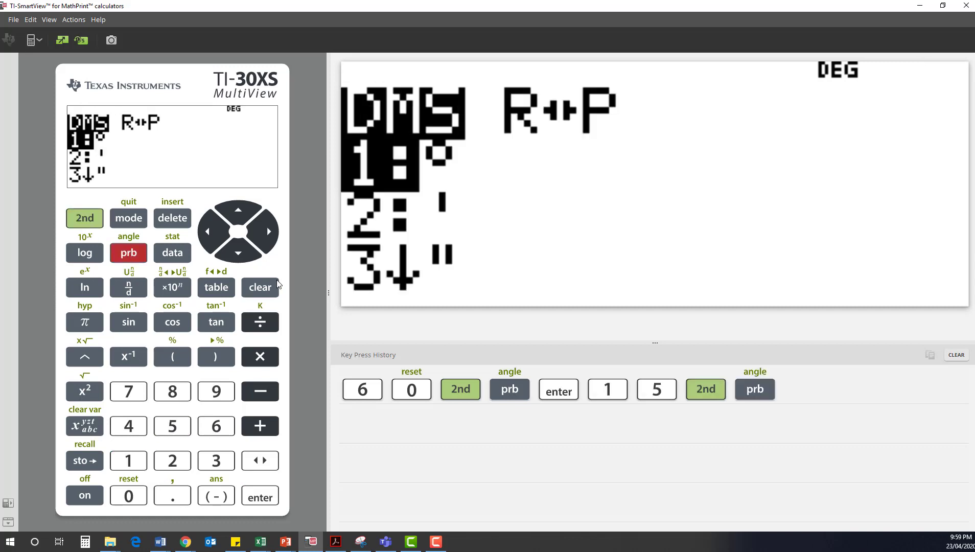
pyautogui.click(258, 255)
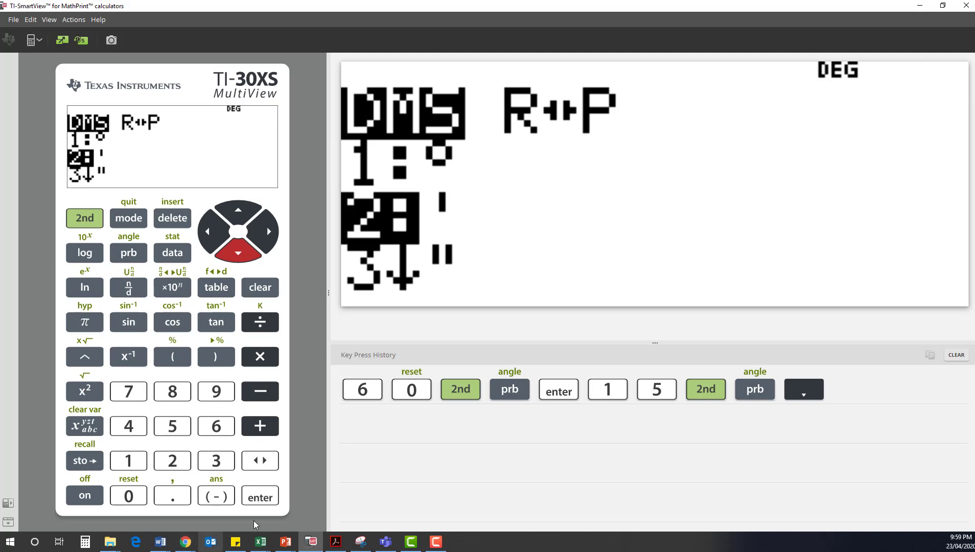
pyautogui.click(260, 496)
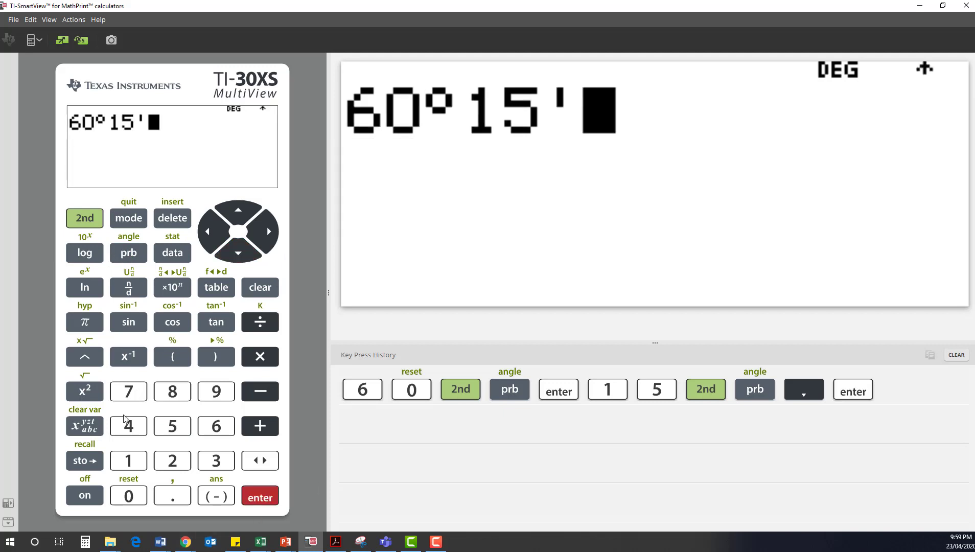
# - Add 24 seconds and convert 60°15'24" to 60.2566667
pyautogui.write('24')
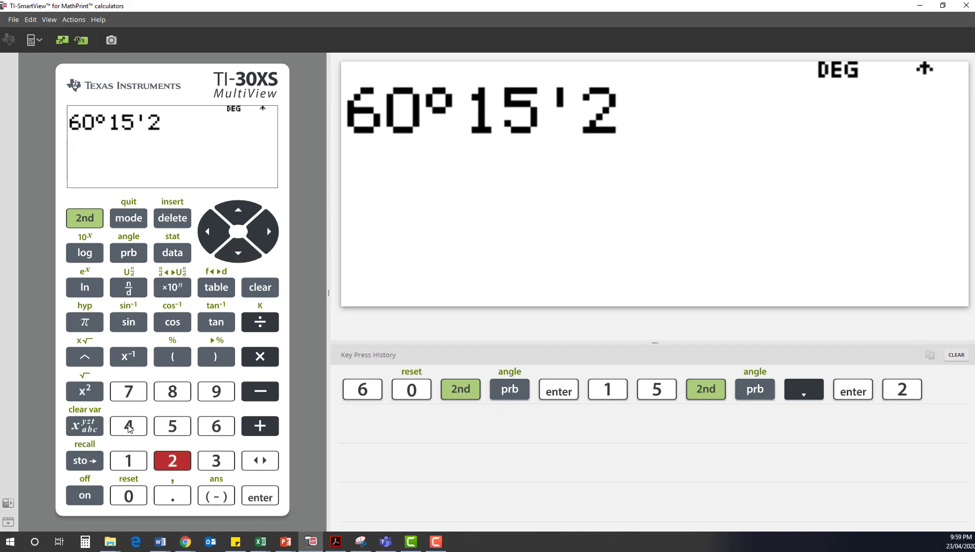
pyautogui.click(129, 424)
pyautogui.click(85, 218)
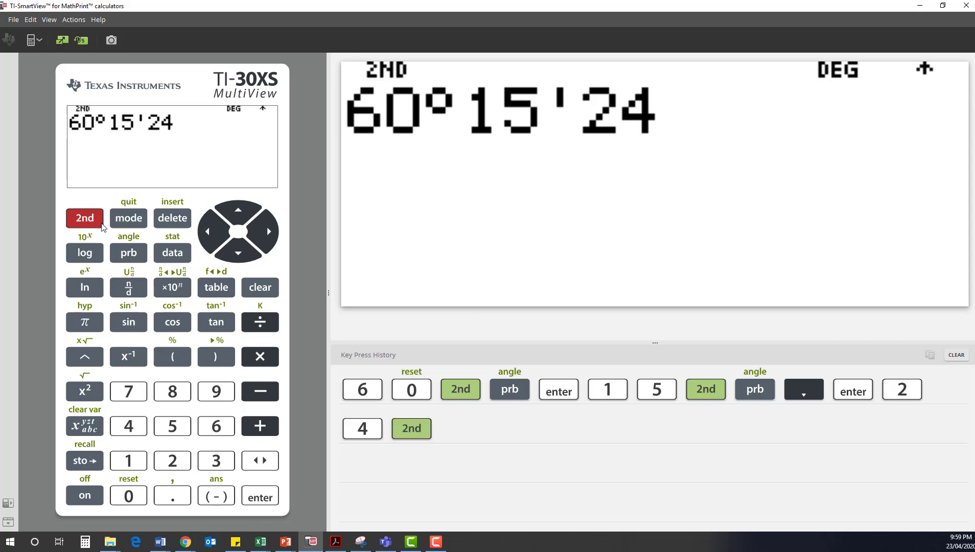
pyautogui.click(129, 252)
pyautogui.click(242, 255)
pyautogui.click(243, 255)
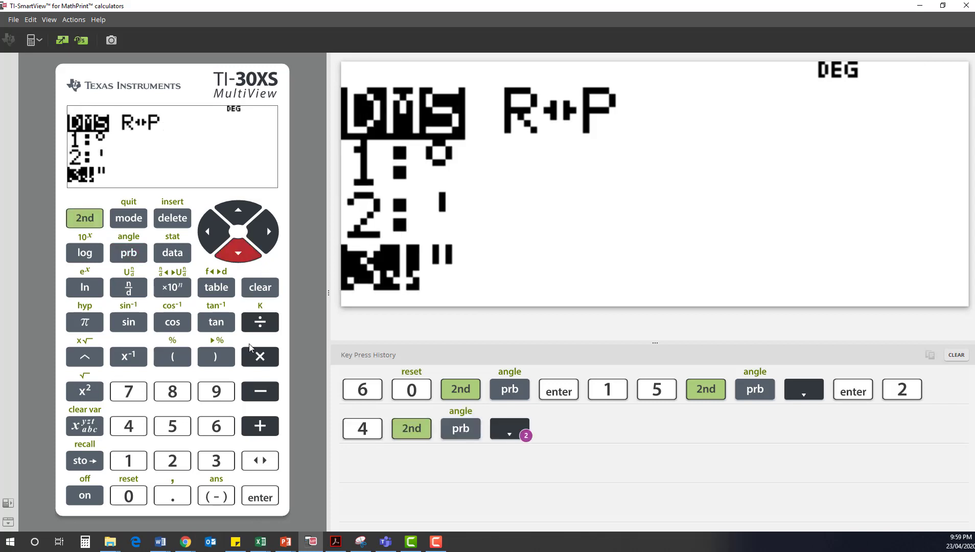
pyautogui.click(262, 499)
pyautogui.click(262, 499)
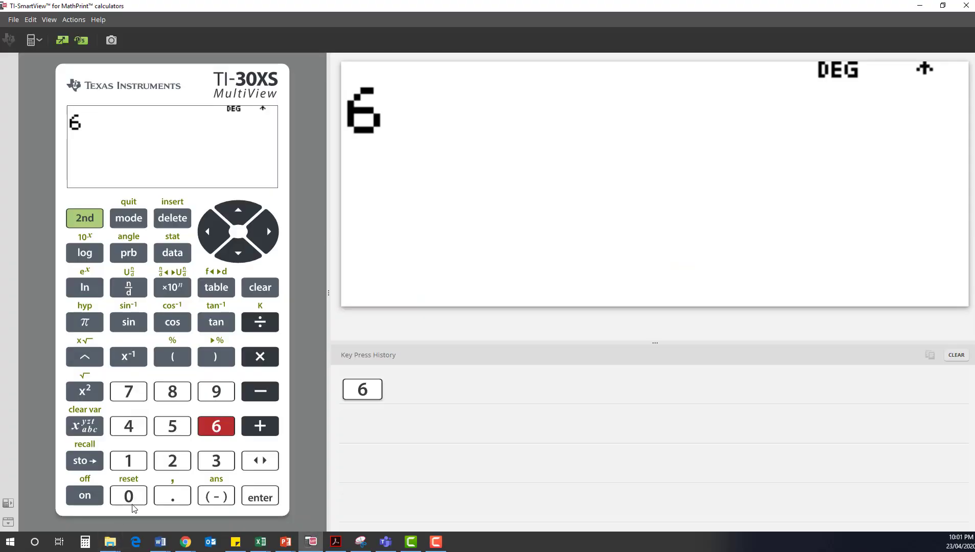
# - Enter 60°23' using the degree and minute marks from the angle menu
pyautogui.write('0')
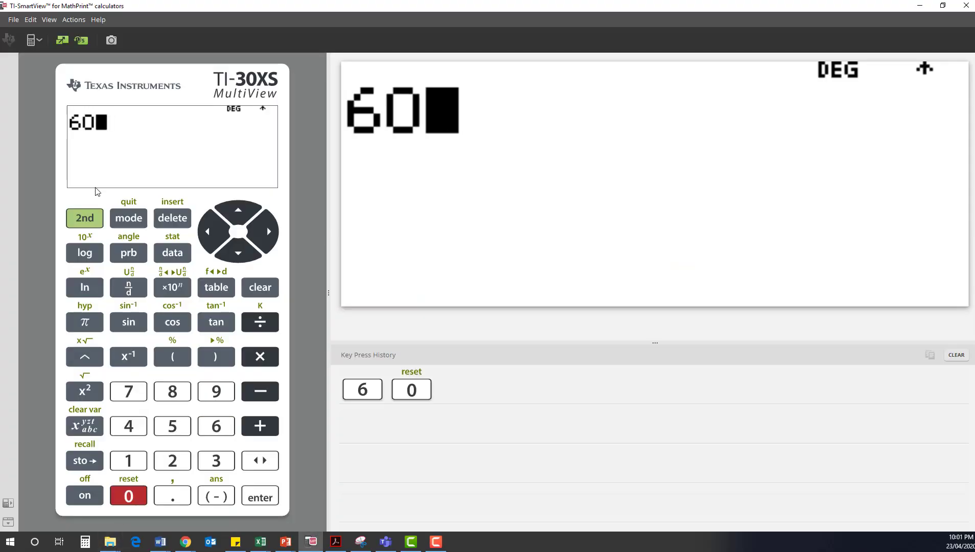
pyautogui.click(88, 215)
pyautogui.click(129, 252)
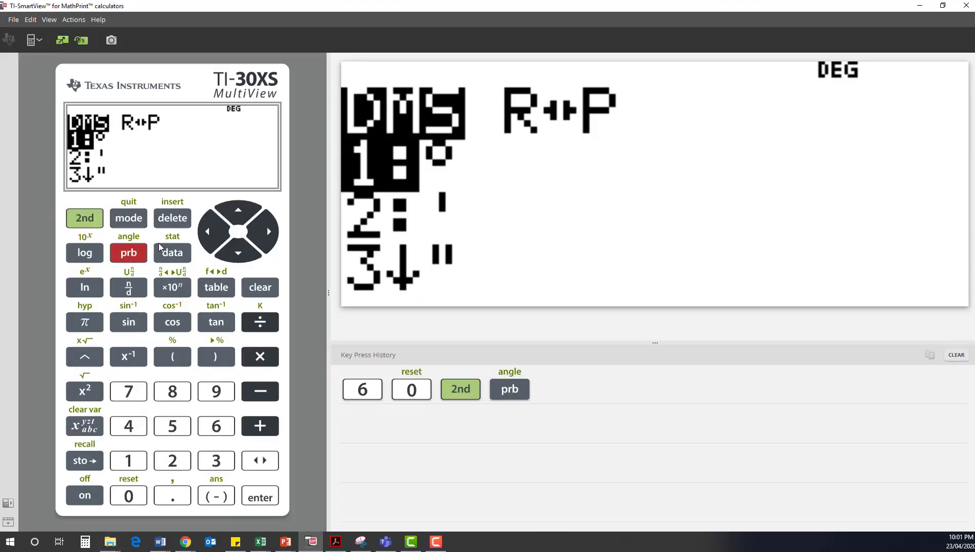
pyautogui.click(260, 495)
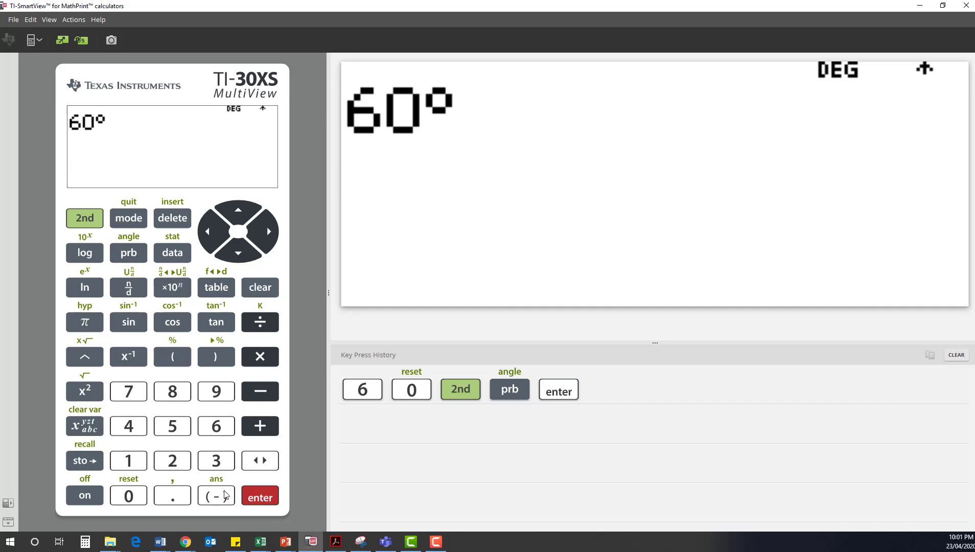
pyautogui.click(184, 464)
pyautogui.click(212, 462)
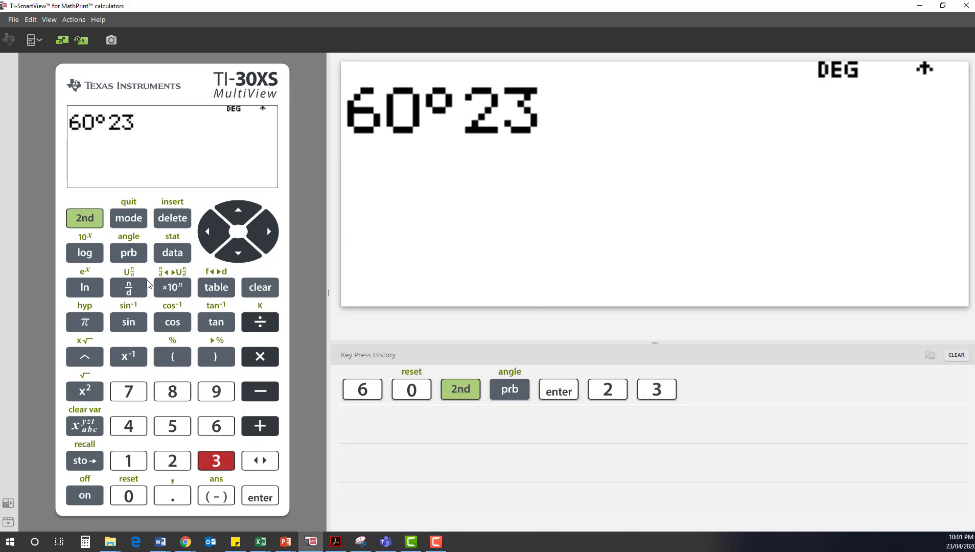
pyautogui.click(98, 225)
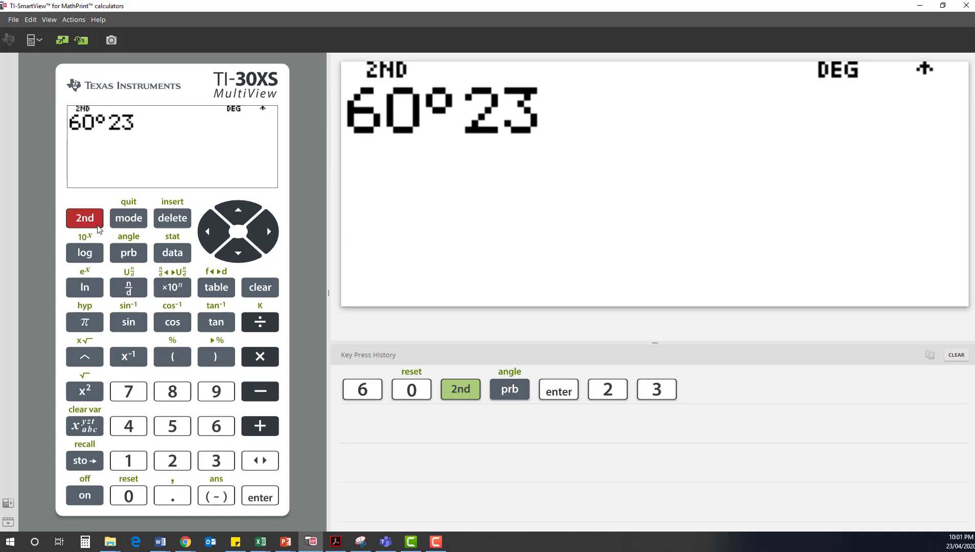
pyautogui.click(115, 250)
pyautogui.click(237, 254)
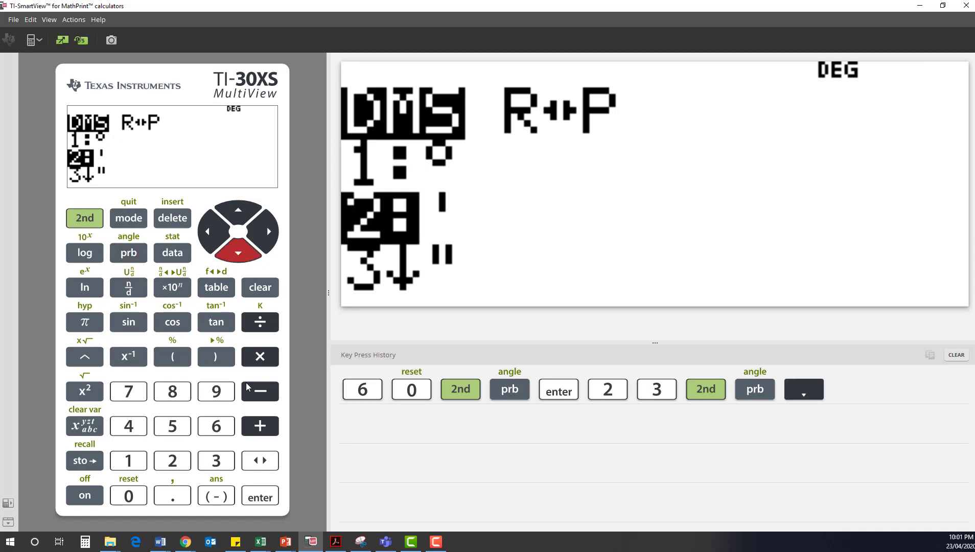
pyautogui.click(255, 499)
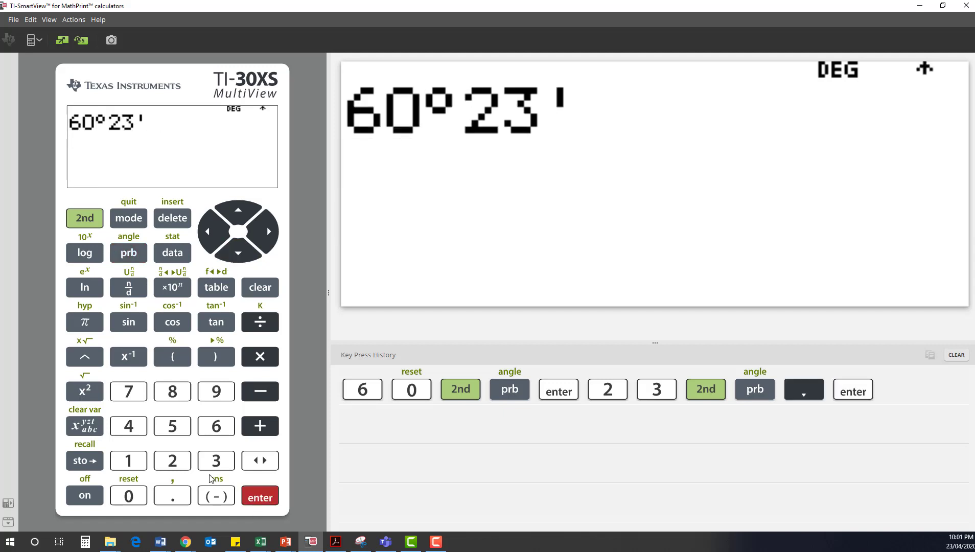
# - Add 36" and convert 60°23'36" to 60.39333333, then return to the slides
pyautogui.click(213, 456)
pyautogui.click(216, 426)
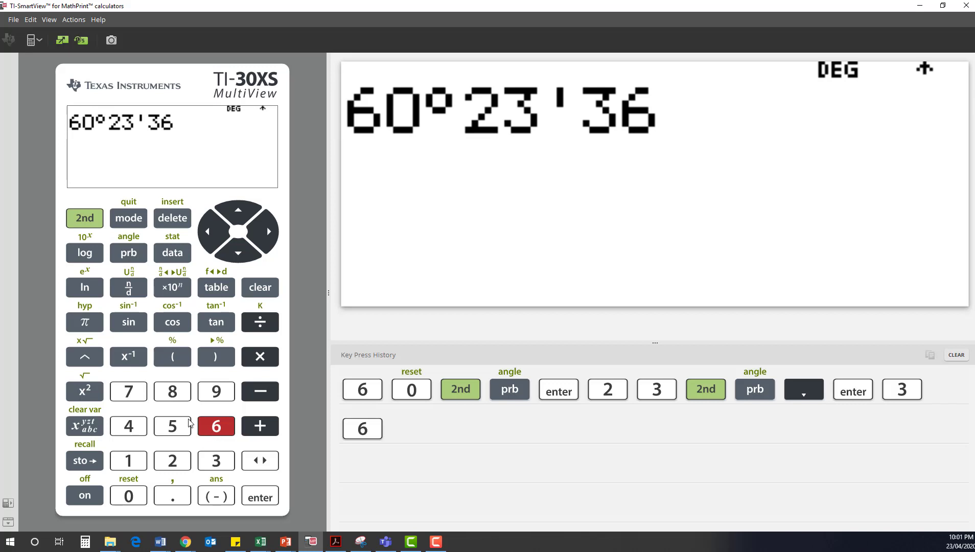
pyautogui.click(81, 218)
pyautogui.click(130, 251)
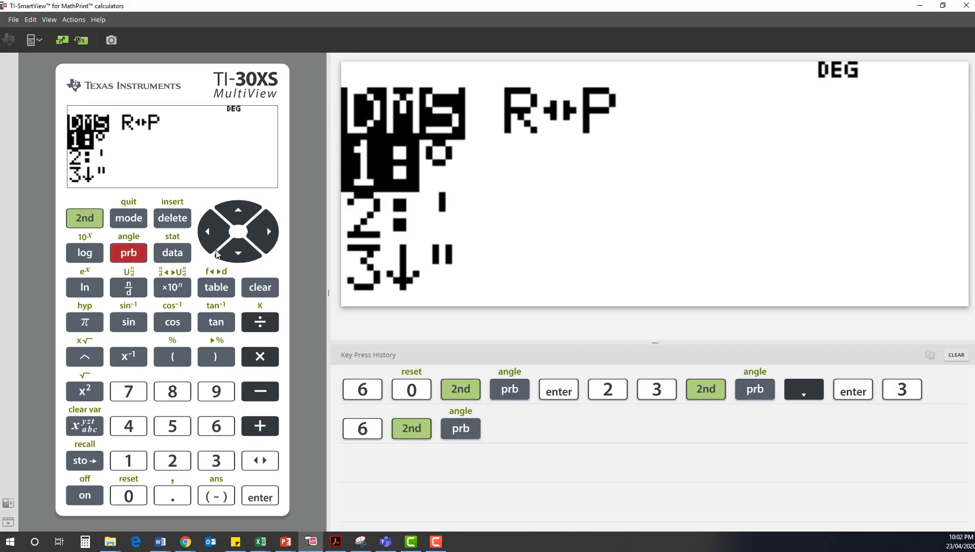
pyautogui.click(232, 253)
pyautogui.click(232, 253)
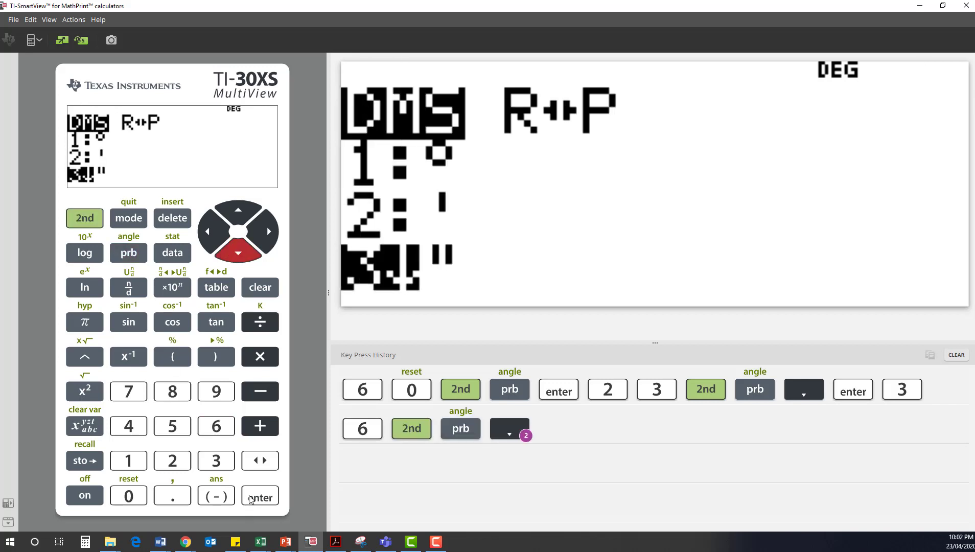
pyautogui.click(250, 499)
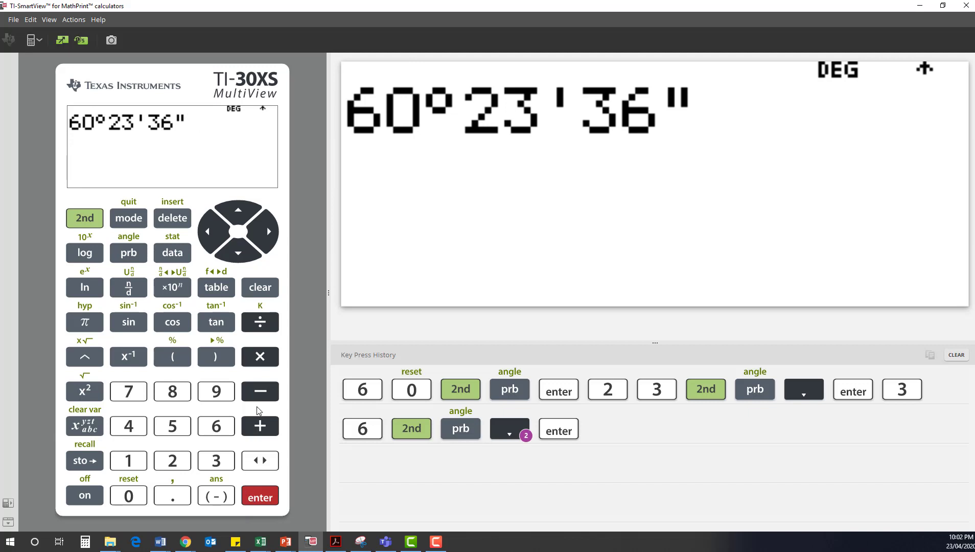
pyautogui.click(265, 503)
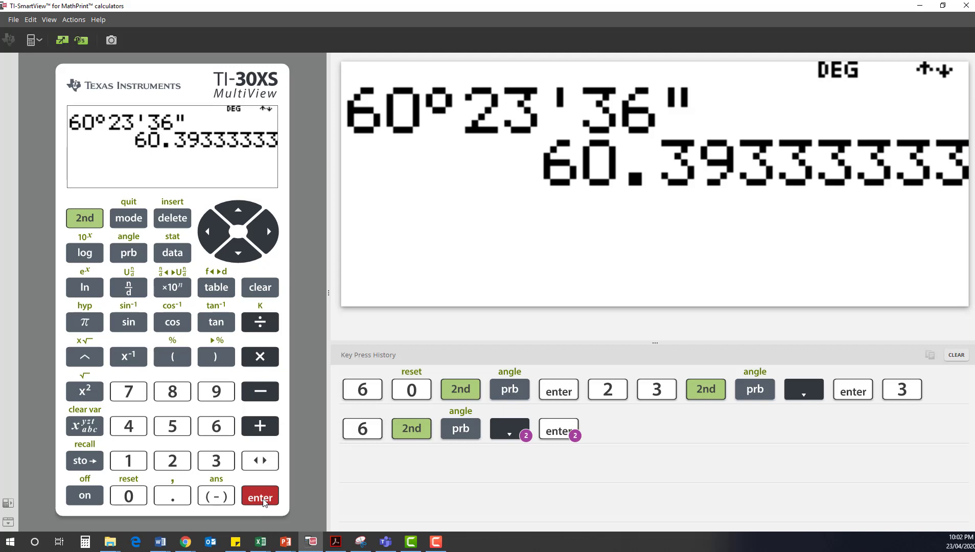
pyautogui.hotkey('alt', 'Tab')
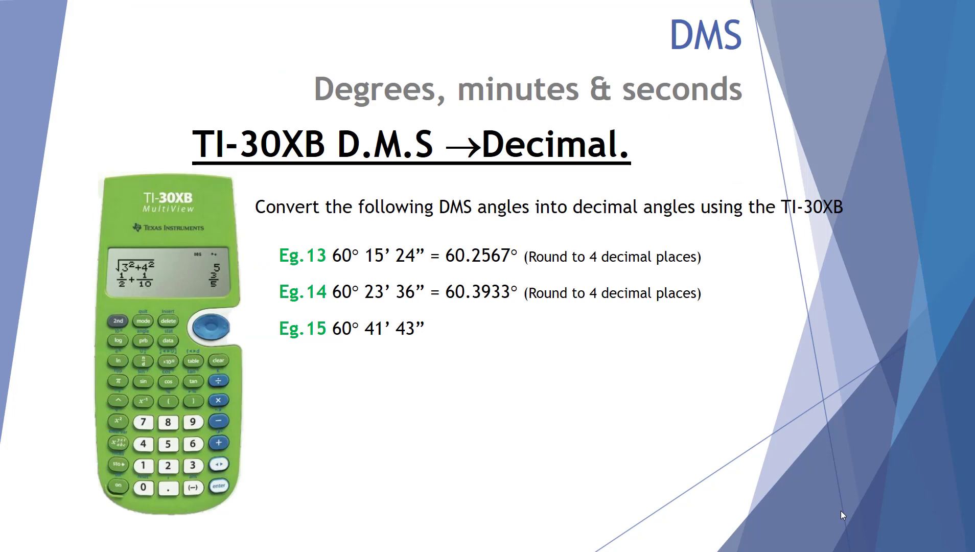
# - Enter 60°41' on the calculator using the degree and minute marks
pyautogui.hotkey('alt', 'Tab')
pyautogui.click(85, 219)
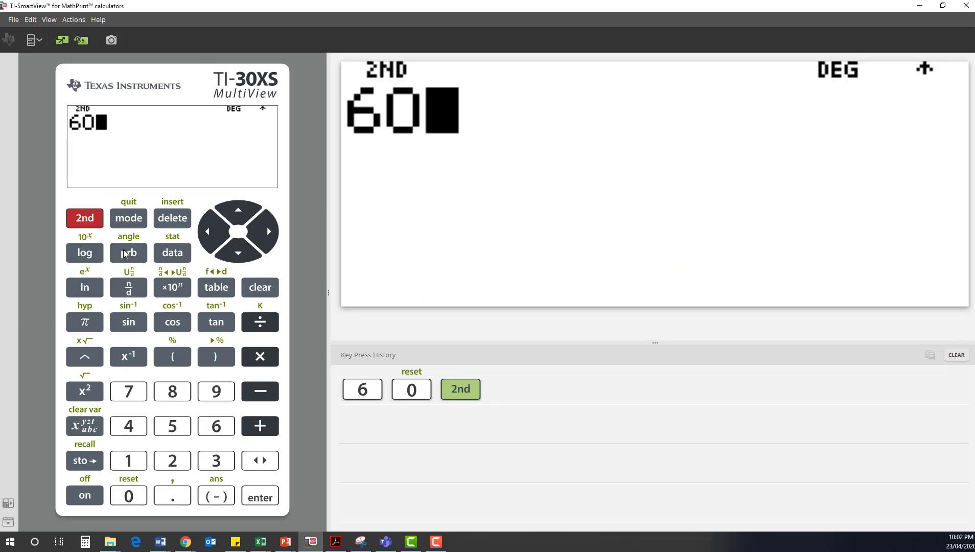
pyautogui.click(129, 252)
pyautogui.click(264, 499)
pyautogui.click(131, 431)
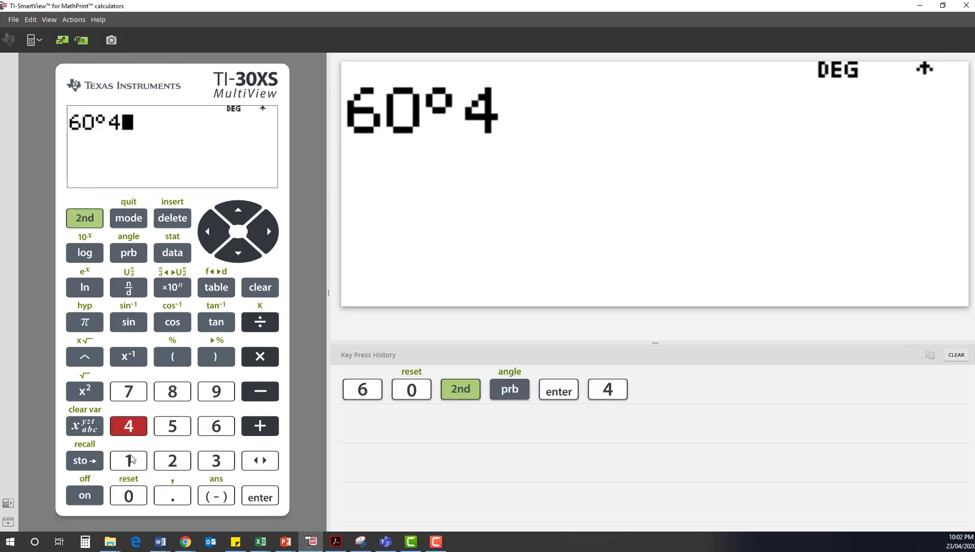
pyautogui.click(130, 460)
pyautogui.click(89, 221)
pyautogui.click(127, 252)
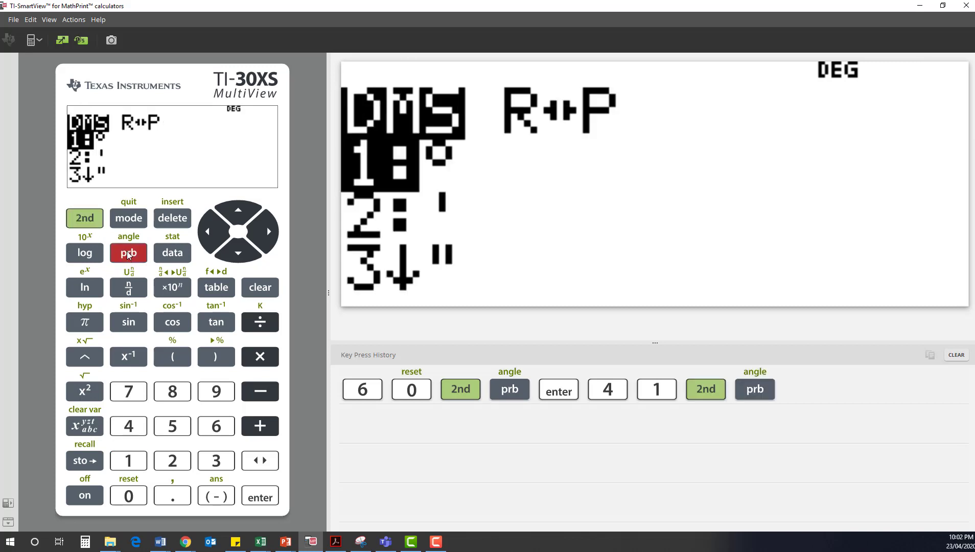
pyautogui.click(235, 252)
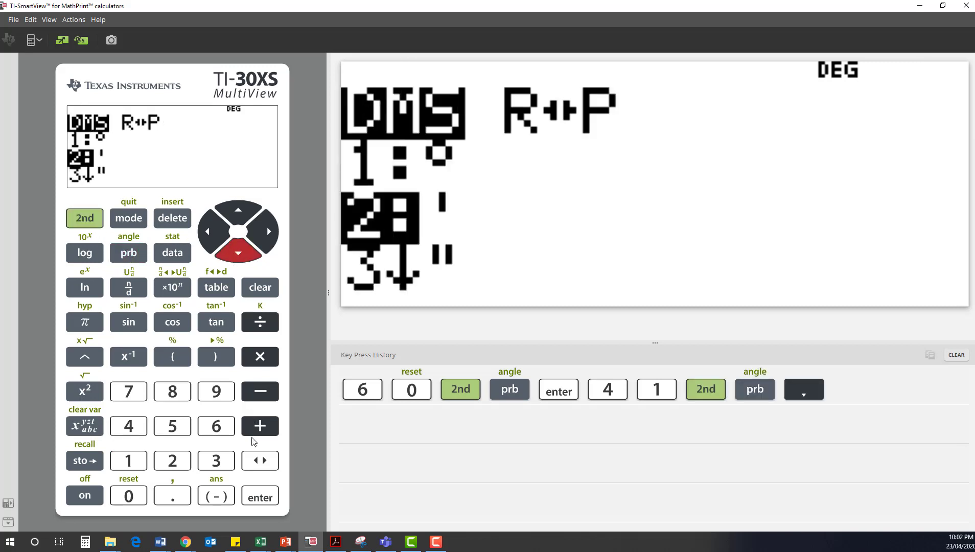
pyautogui.click(257, 493)
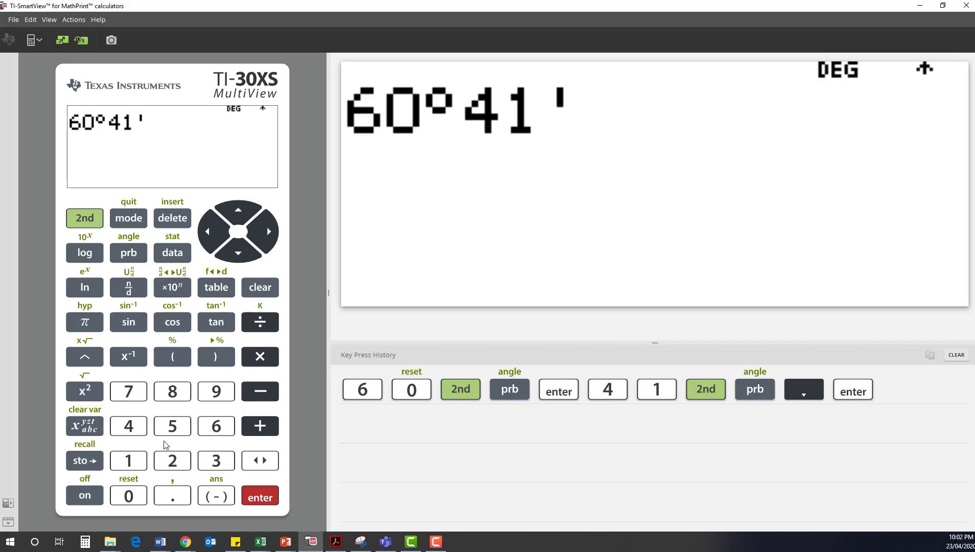
# - Add 43" and convert 60°41'43" to 60.69527778, checking the result on the slide
pyautogui.click(128, 426)
pyautogui.click(216, 460)
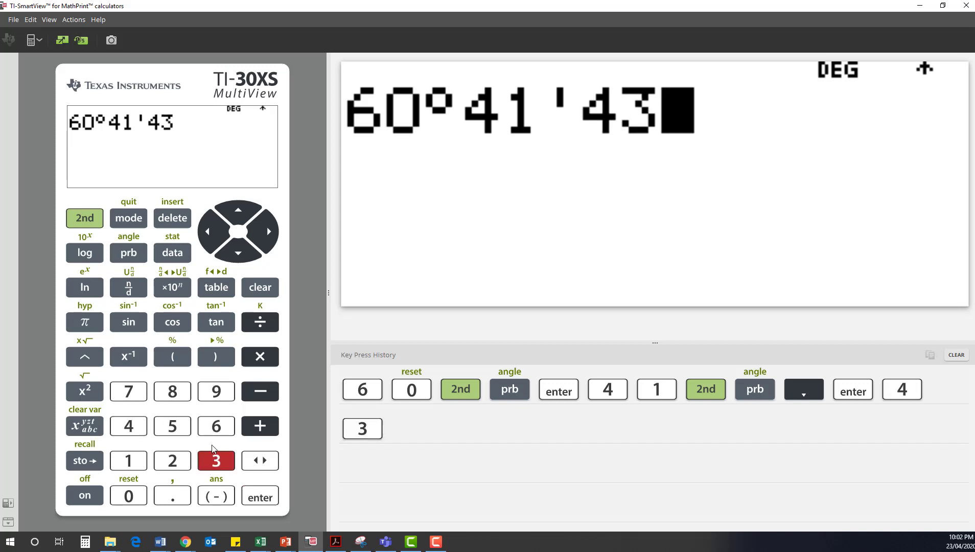
pyautogui.click(82, 217)
pyautogui.click(128, 252)
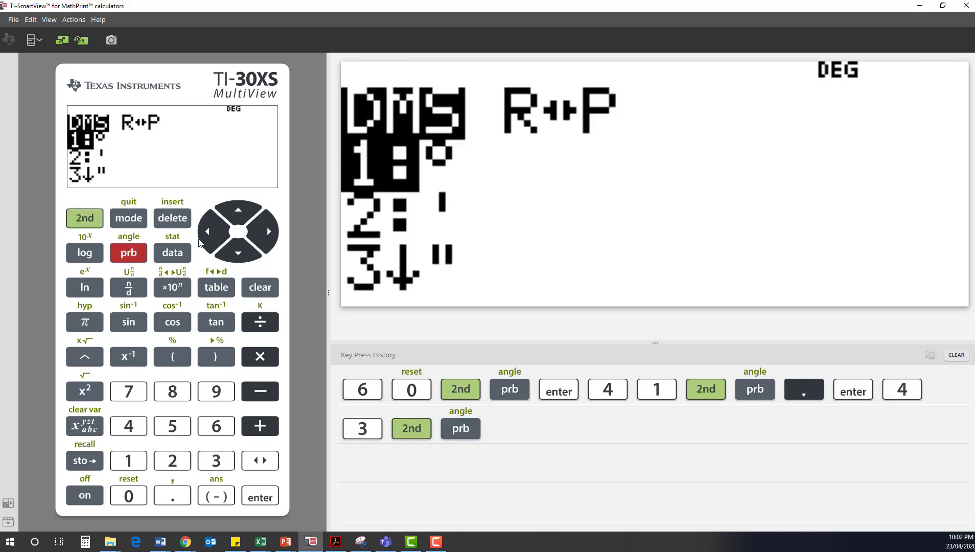
pyautogui.click(229, 252)
pyautogui.click(228, 251)
pyautogui.click(260, 497)
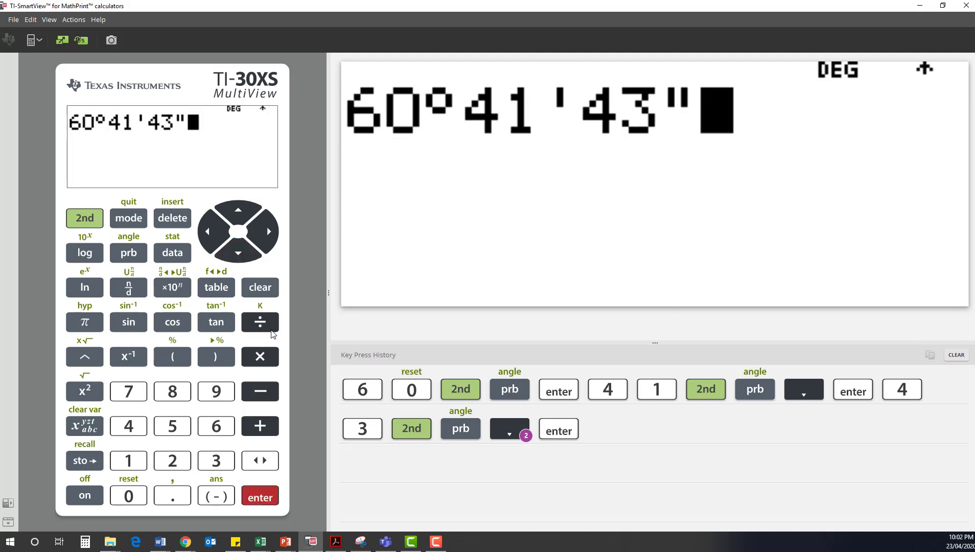
pyautogui.click(260, 497)
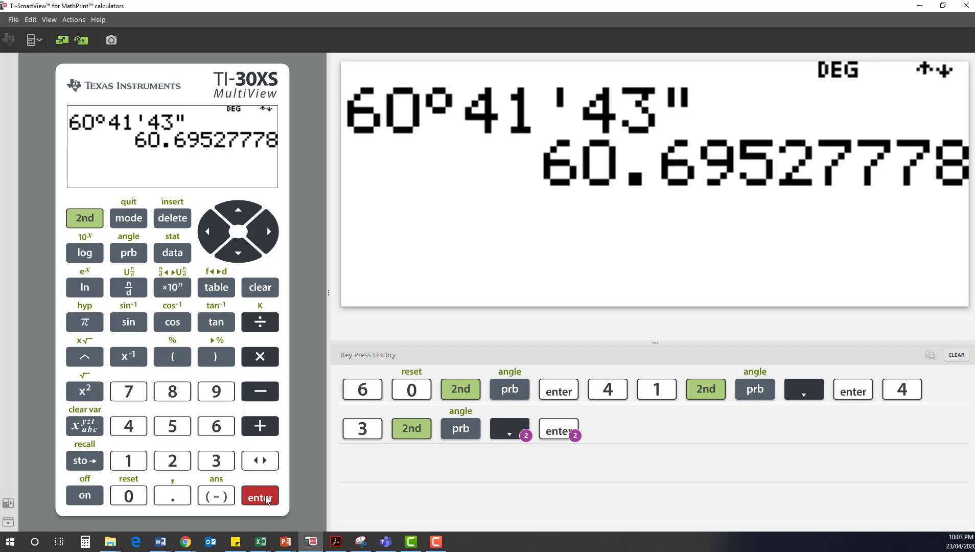
pyautogui.hotkey('alt', 'Tab')
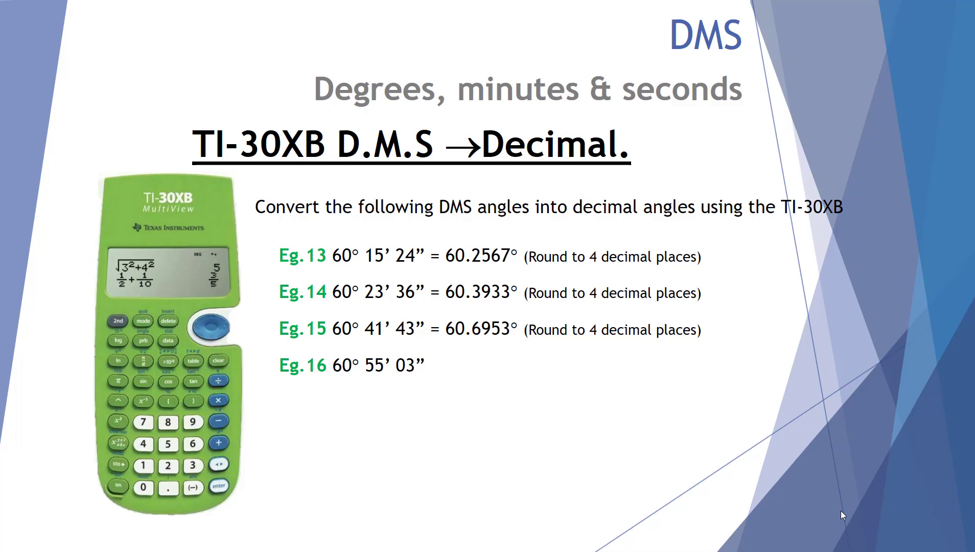
pyautogui.hotkey('alt', 'Tab')
# - Enter 60°55' on the calculator using the degree and minute marks
pyautogui.write('60')
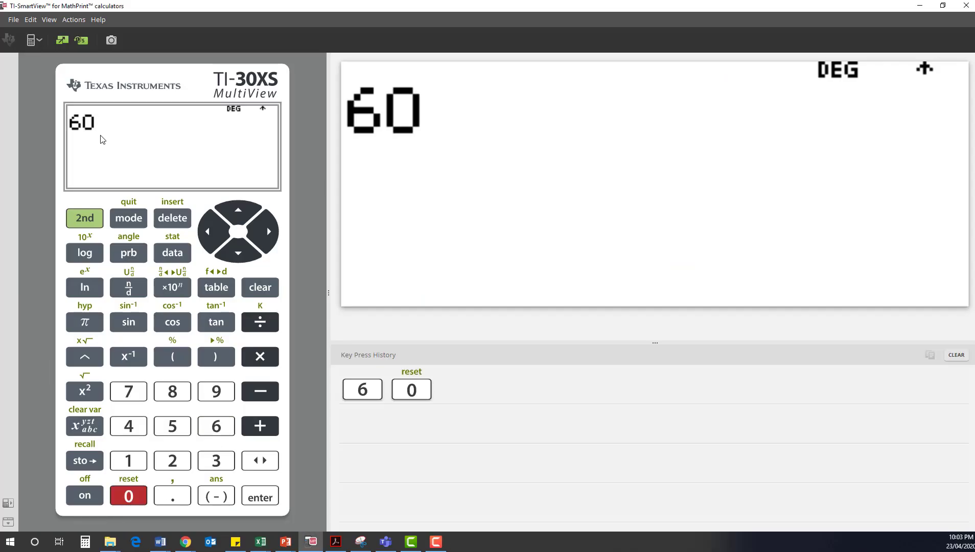
pyautogui.click(85, 217)
pyautogui.click(130, 252)
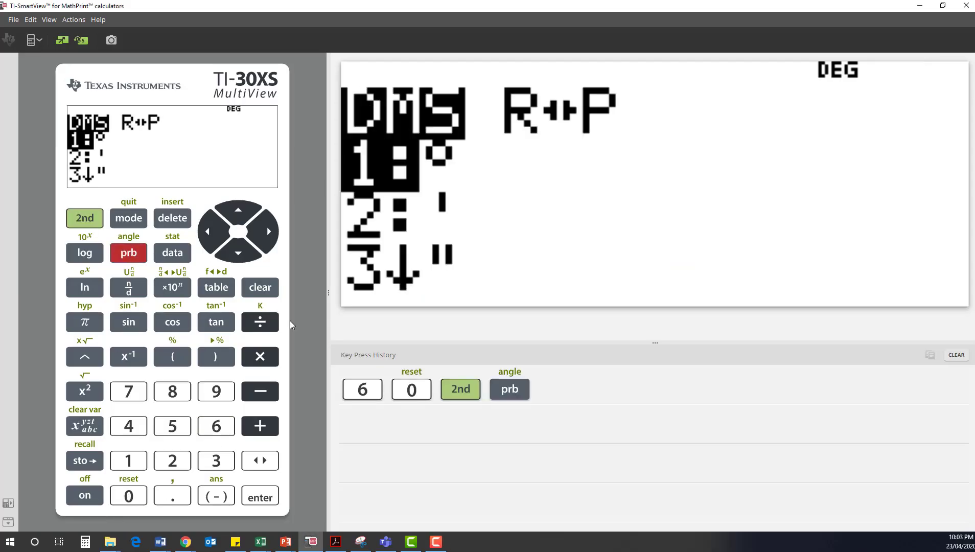
pyautogui.click(262, 496)
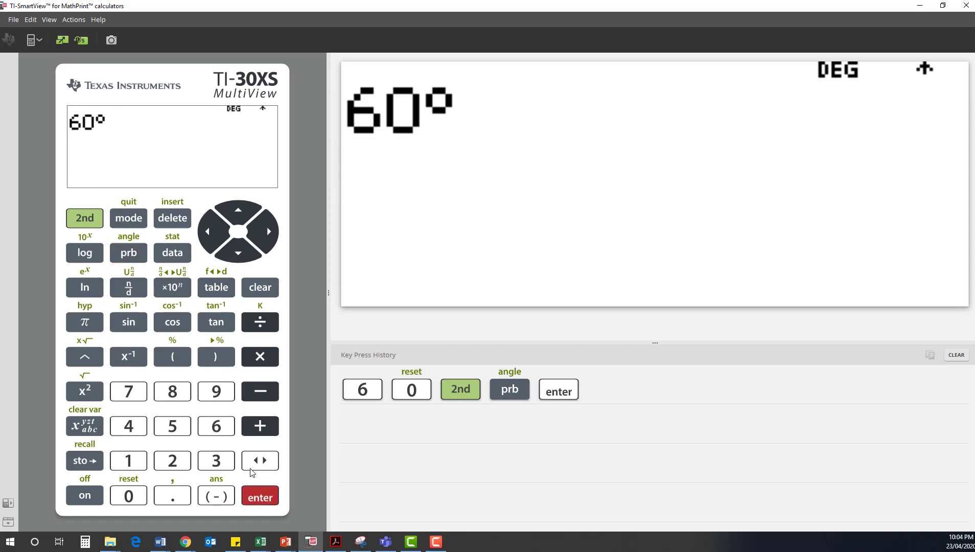
pyautogui.click(171, 426)
pyautogui.click(171, 426)
pyautogui.click(82, 215)
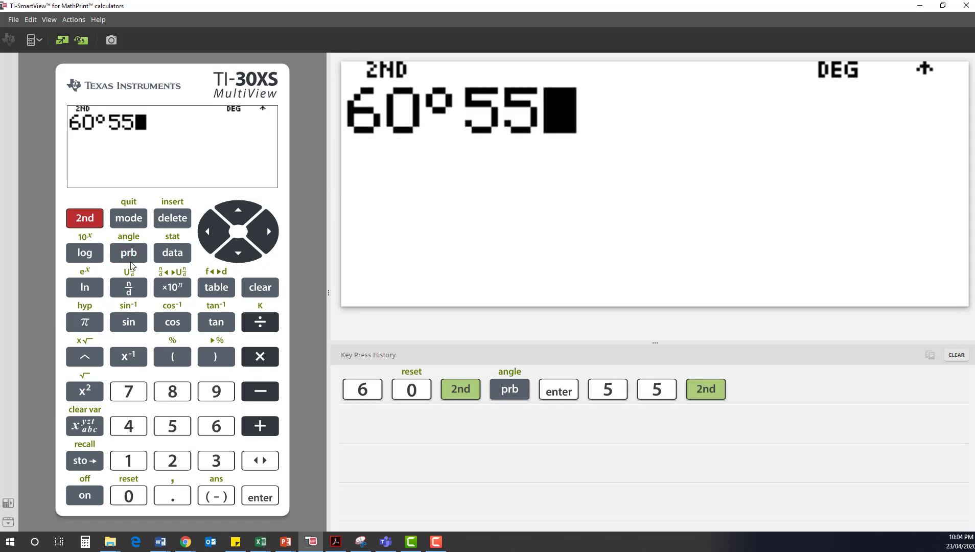
pyautogui.click(133, 245)
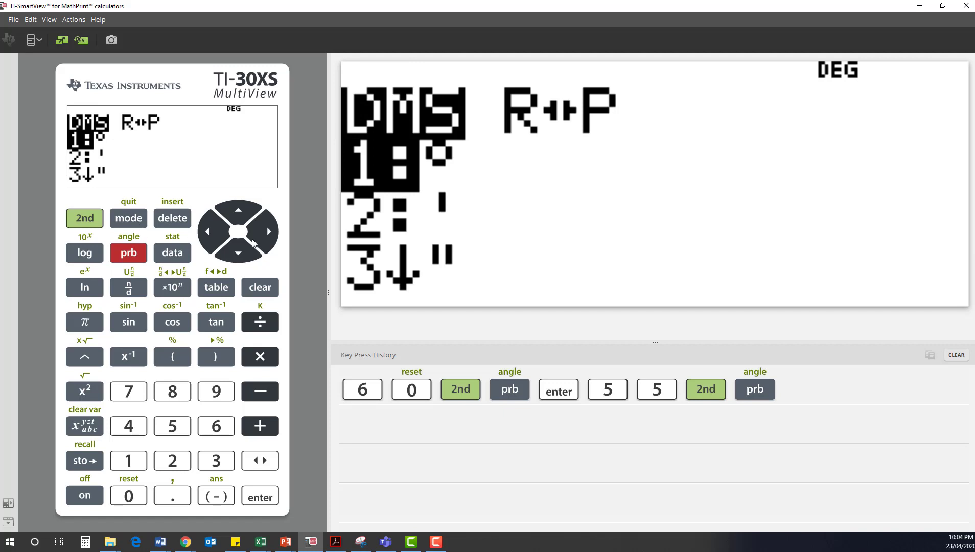
pyautogui.click(236, 255)
pyautogui.click(271, 497)
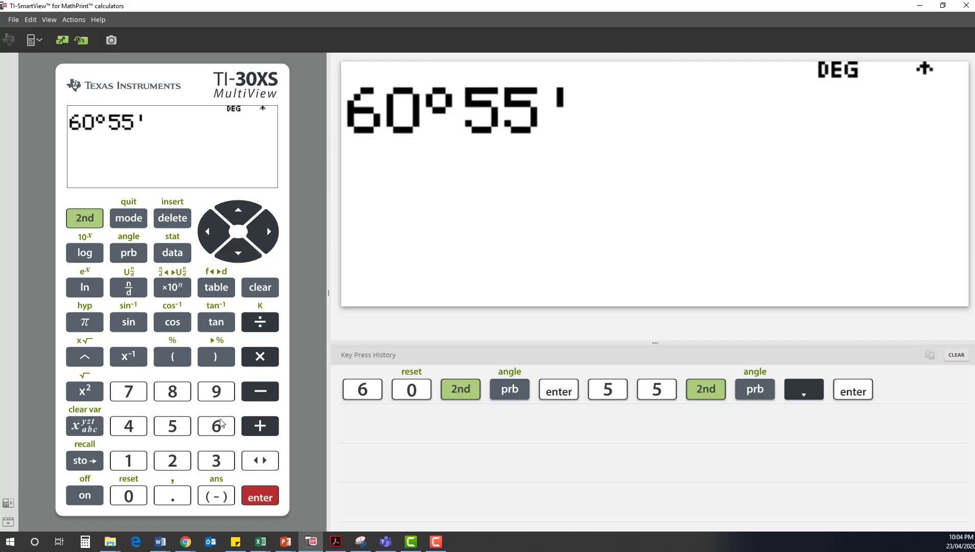
# - Add 03" and convert 60°55'03" to 60.9175
pyautogui.click(128, 495)
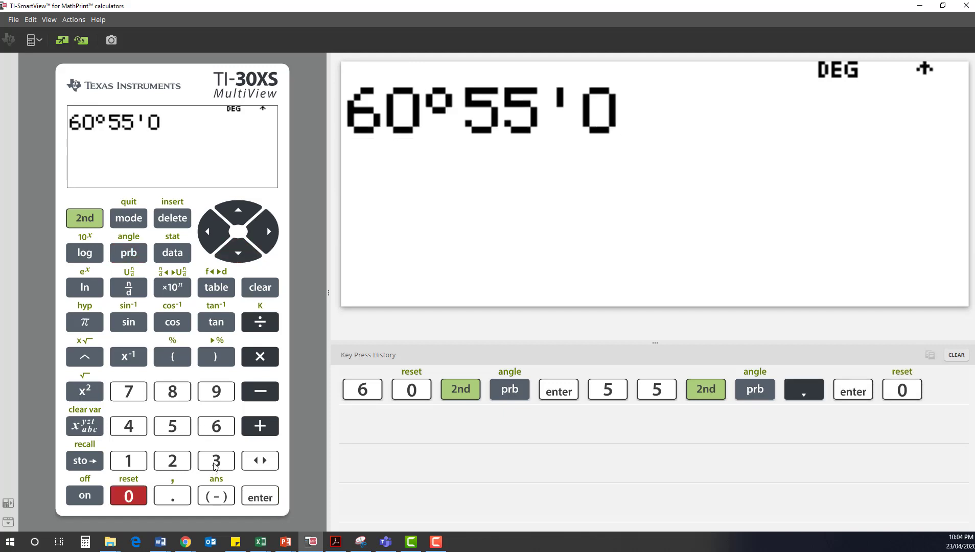
pyautogui.click(216, 461)
pyautogui.click(84, 218)
pyautogui.click(132, 252)
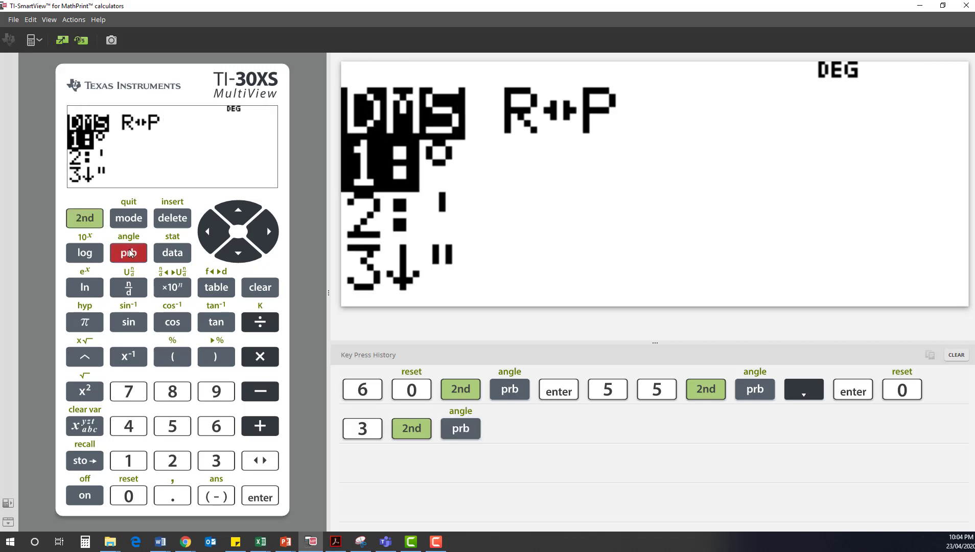
pyautogui.click(238, 253)
pyautogui.click(239, 254)
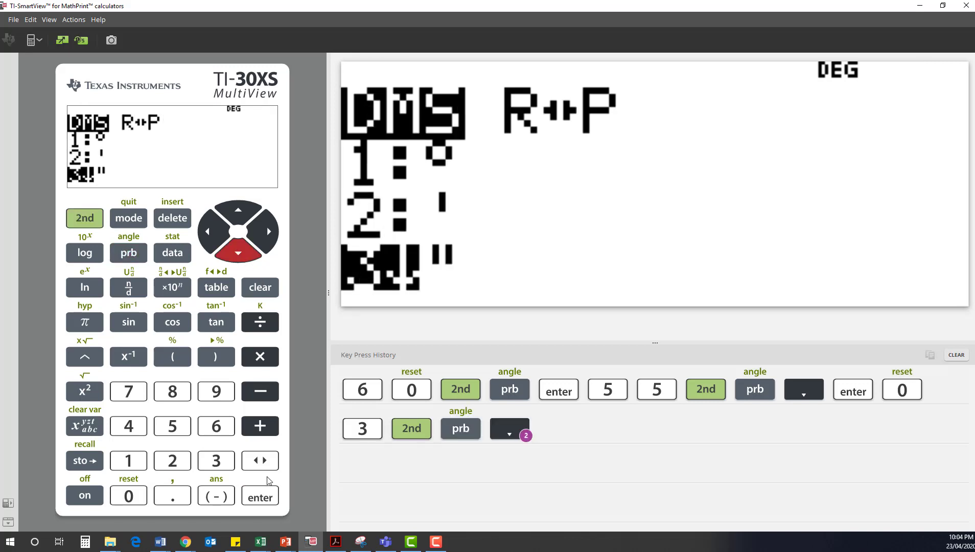
pyautogui.click(263, 504)
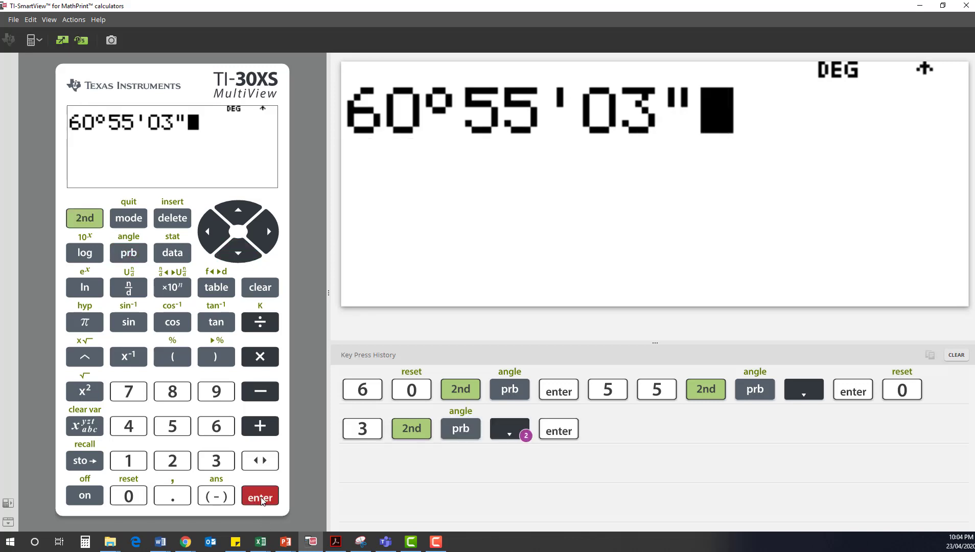
pyautogui.click(260, 499)
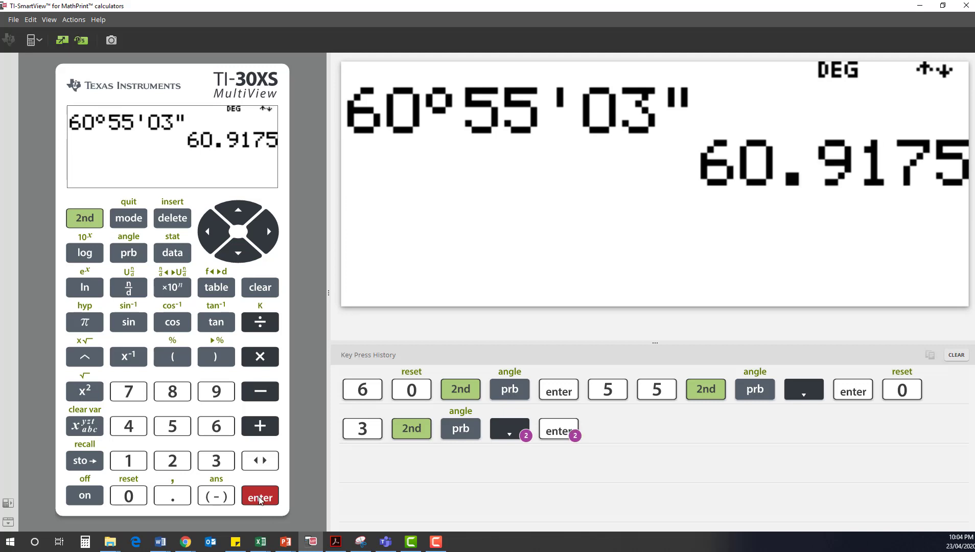